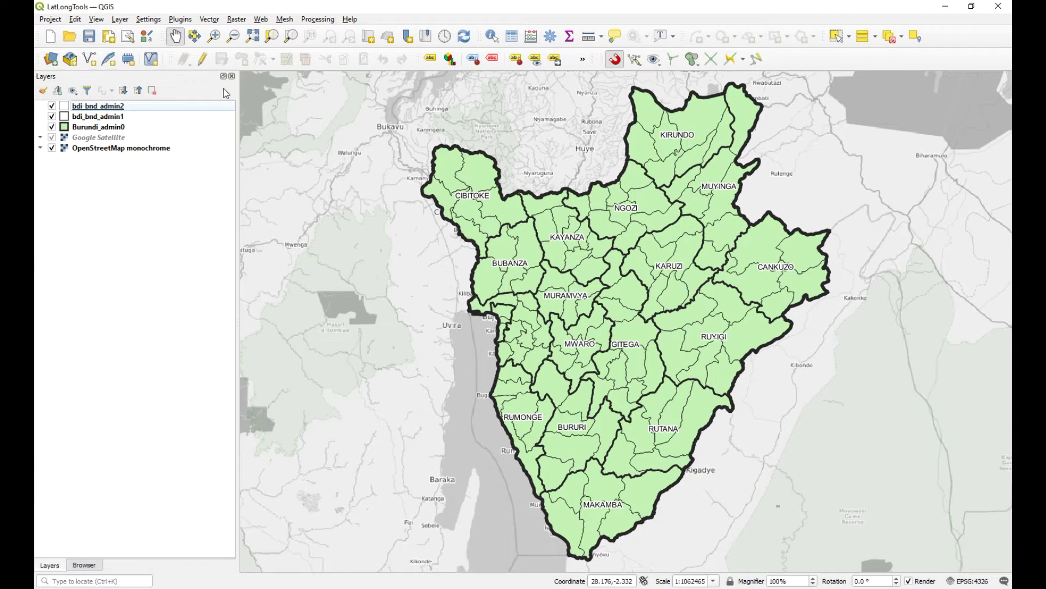
# Search all plugins for "lat lon" to check that Lat Lon Tools is installed, and close the plugin manager
pyautogui.click(182, 20)
pyautogui.moveTo(210, 20)
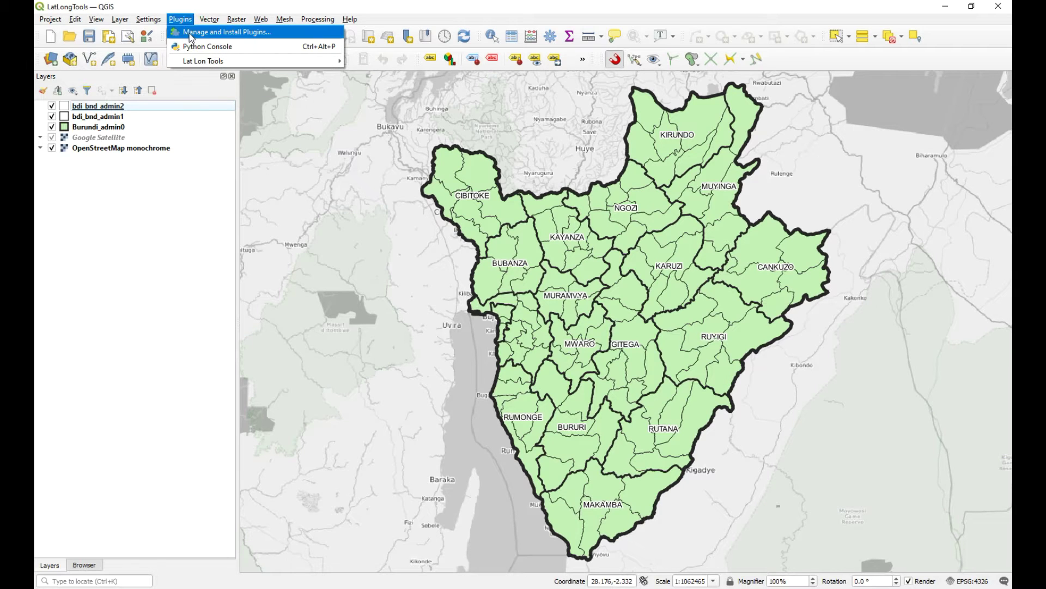
pyautogui.click(190, 33)
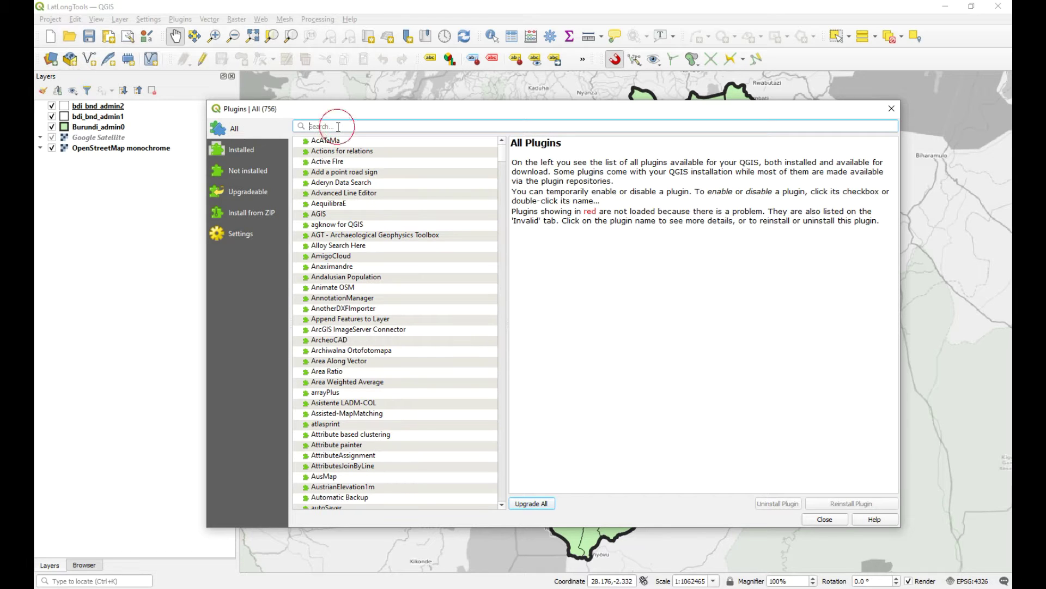
pyautogui.write('lat')
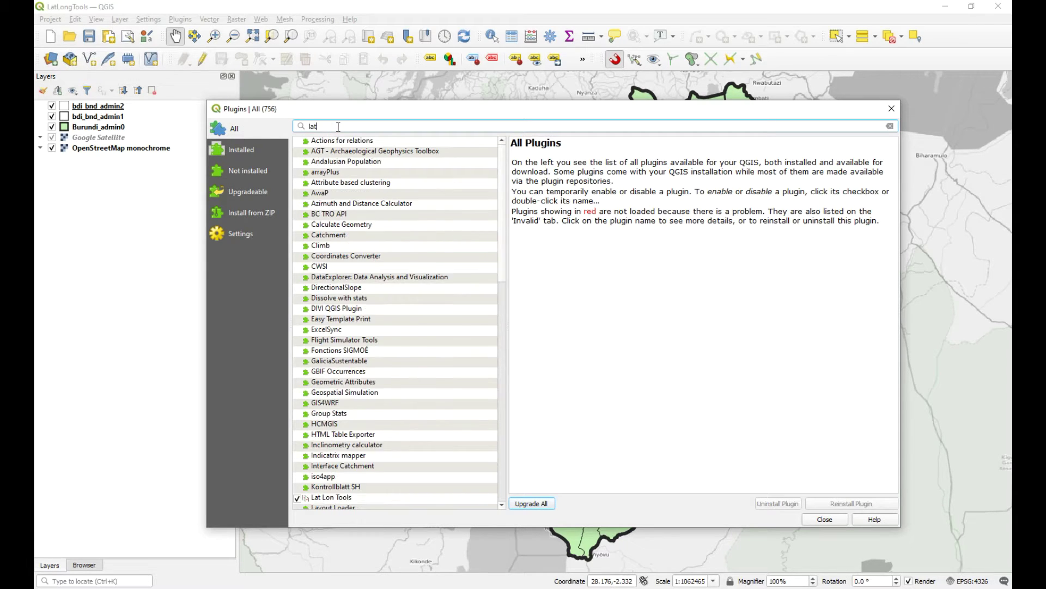
pyautogui.write(' lon')
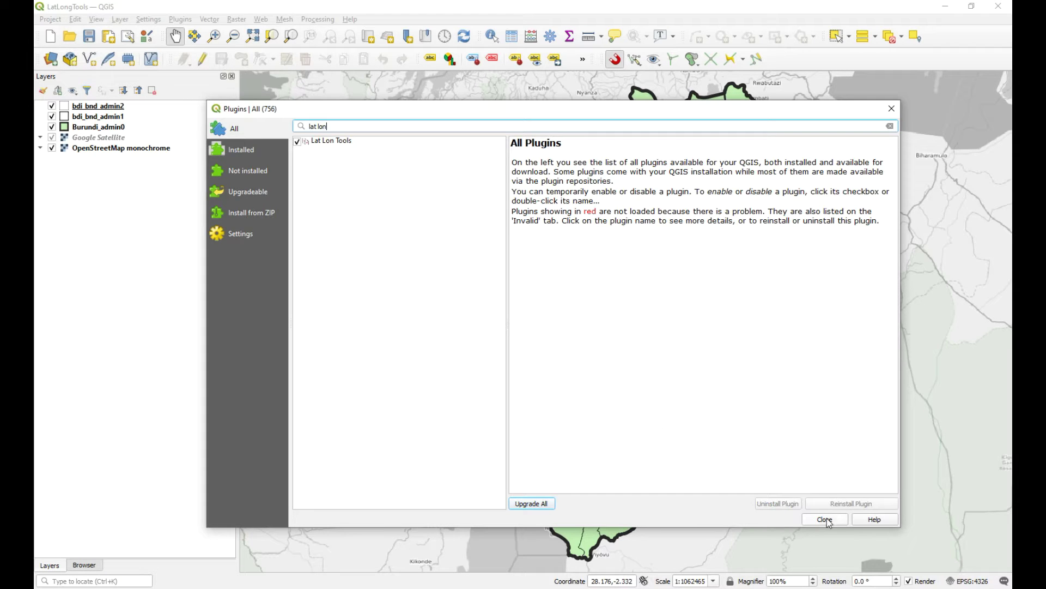
pyautogui.click(825, 520)
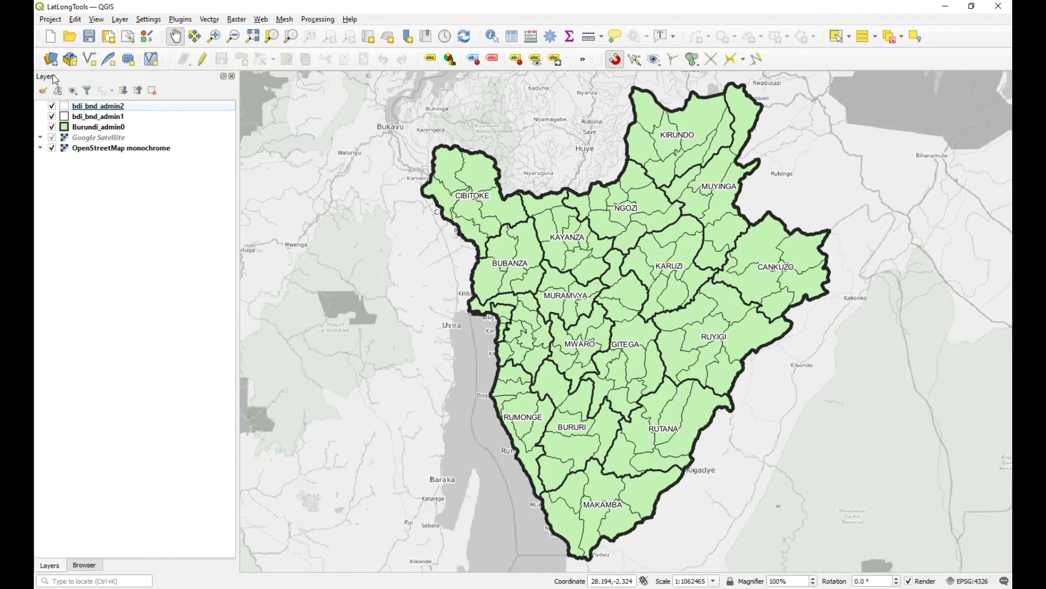
# Show the Lat Lon Tools toolbar
pyautogui.rightClick(818, 61)
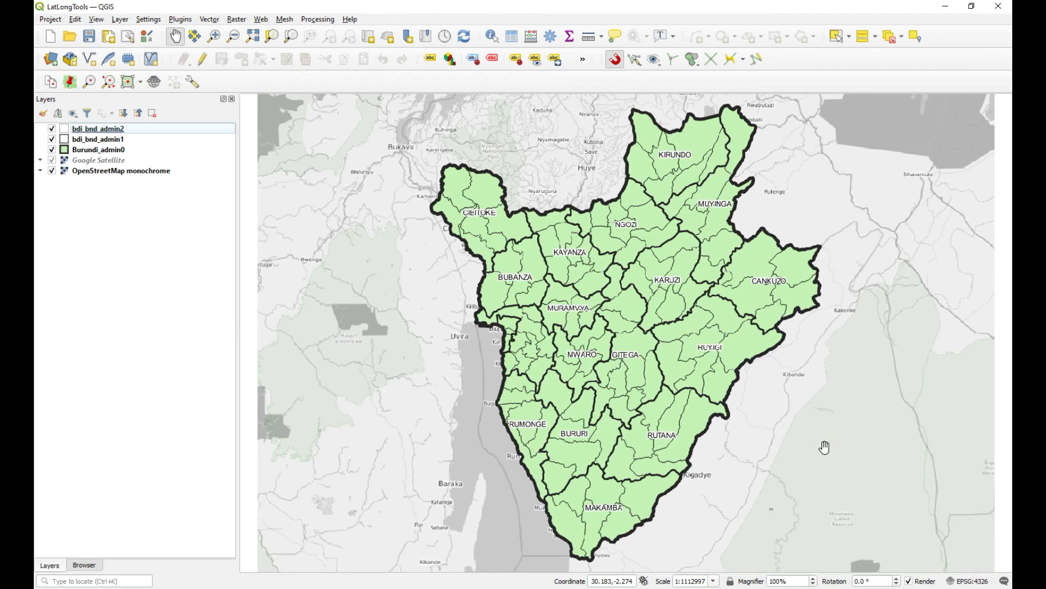
pyautogui.click(824, 449)
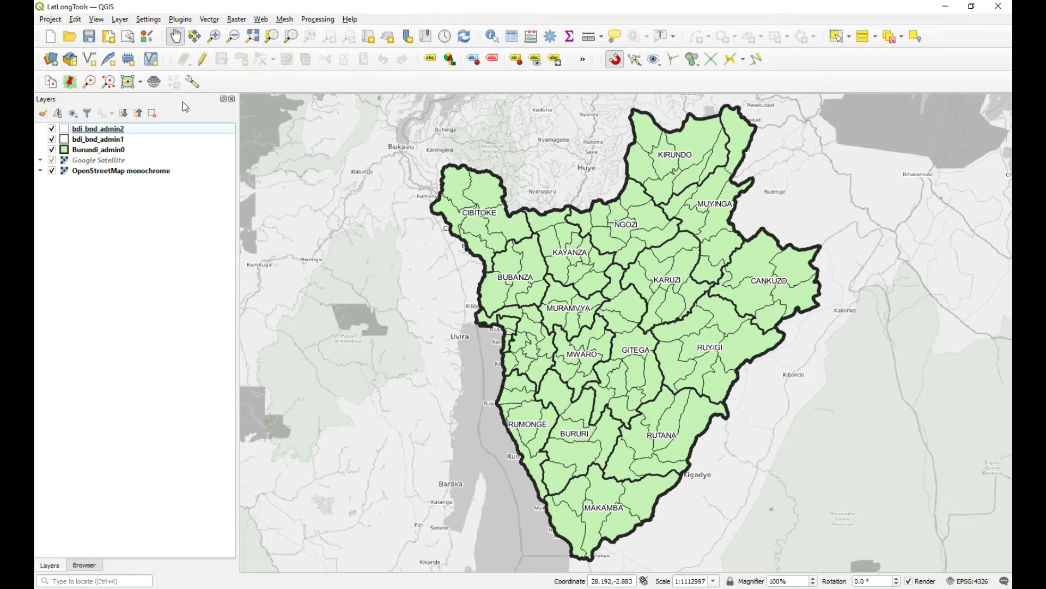
# Start a new shapefile layer saved as "drilling sites" in the Lat Lon Tools folder, with Point geometry
pyautogui.click(90, 58)
pyautogui.click(793, 143)
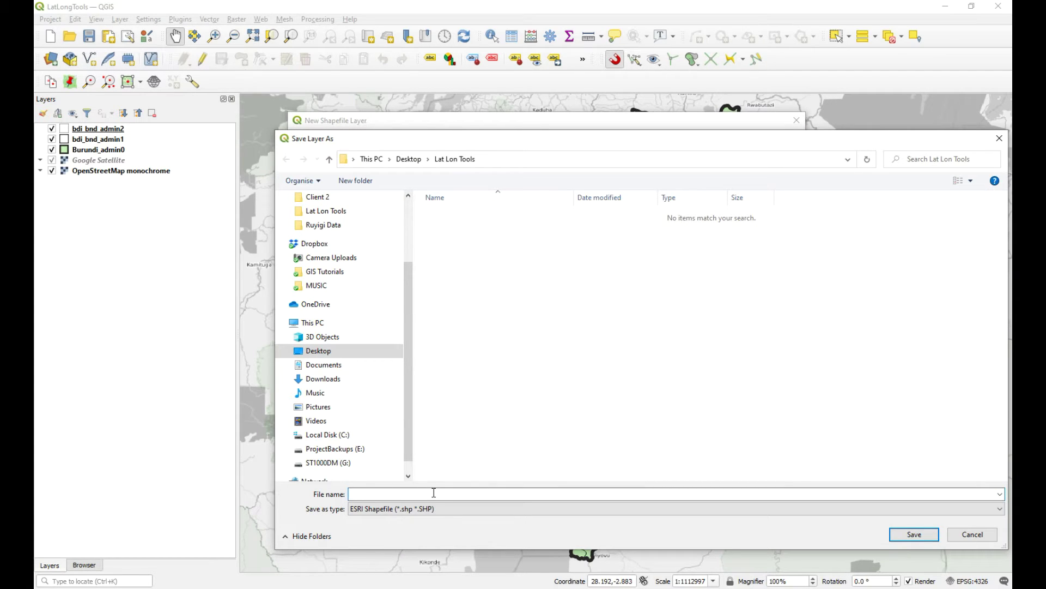
pyautogui.write('drilling sites')
pyautogui.click(903, 535)
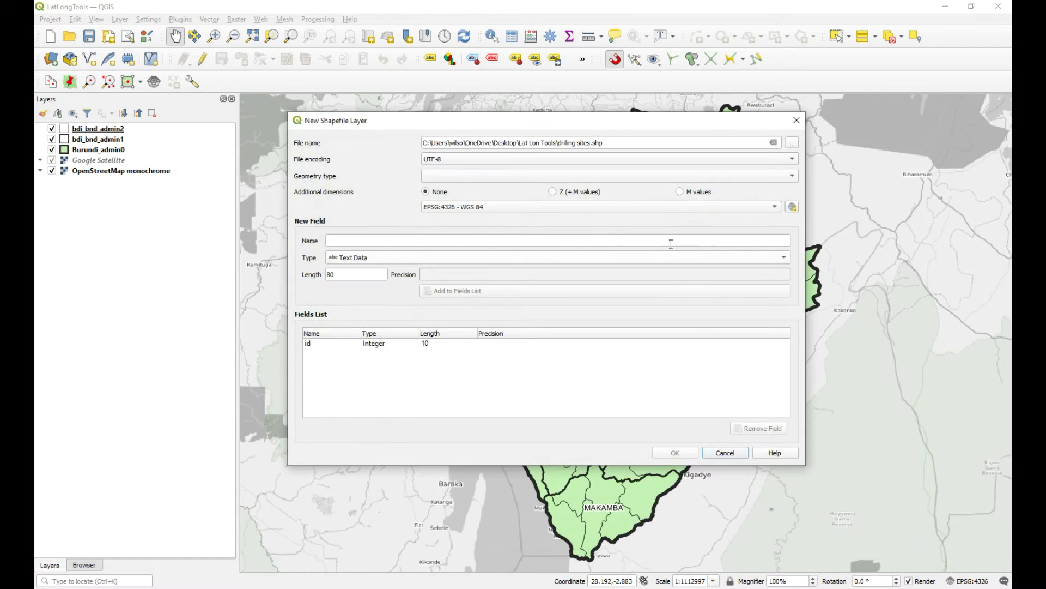
pyautogui.click(652, 175)
pyautogui.click(528, 189)
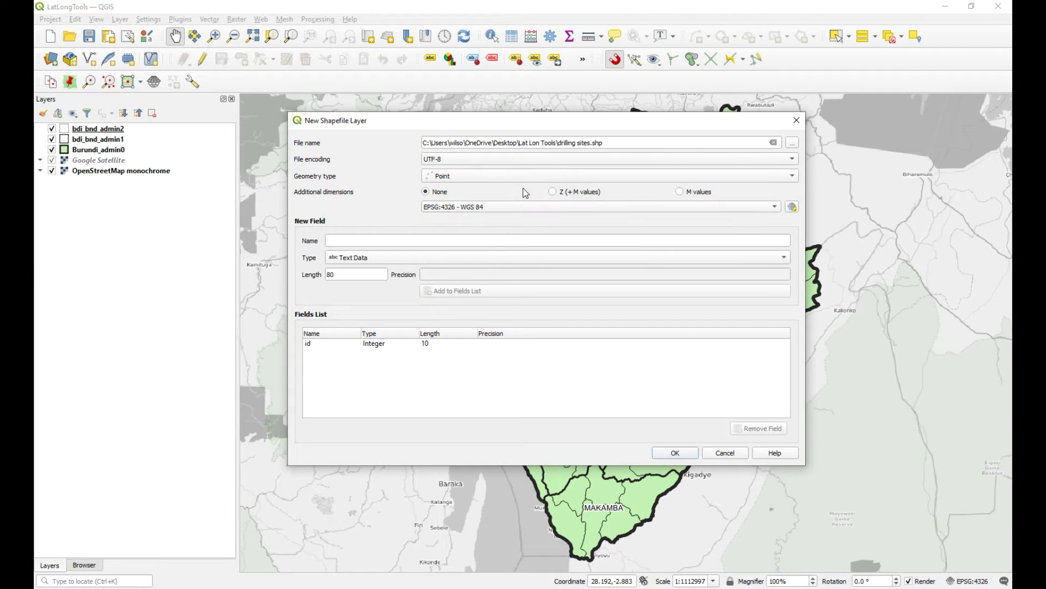
# Add the text fields "name" and "coords" to the new shapefile and create the layer
pyautogui.click(365, 240)
pyautogui.write('name')
pyautogui.click(466, 291)
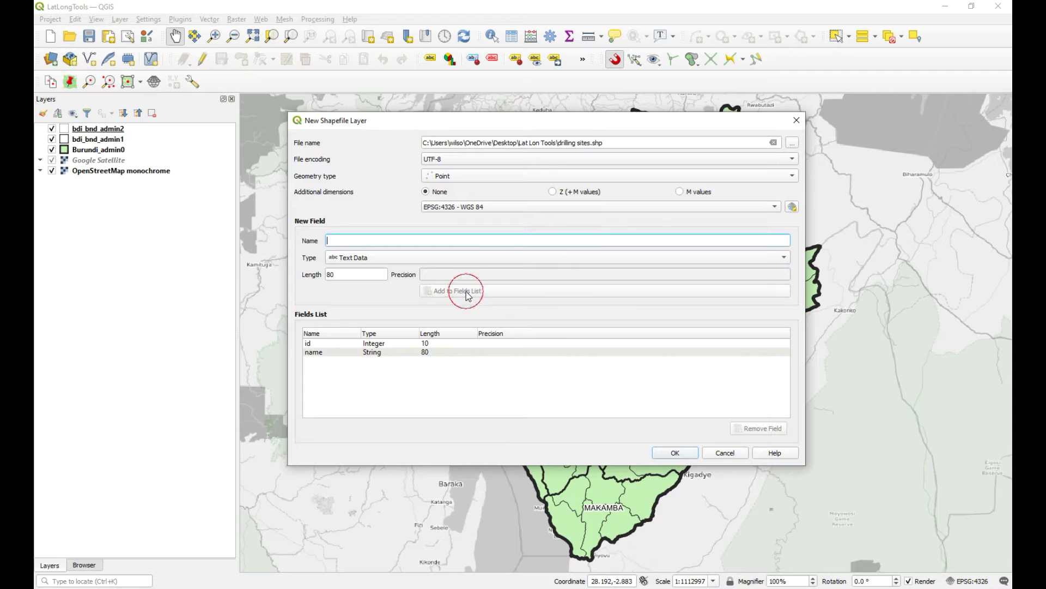
pyautogui.click(356, 242)
pyautogui.write('coords')
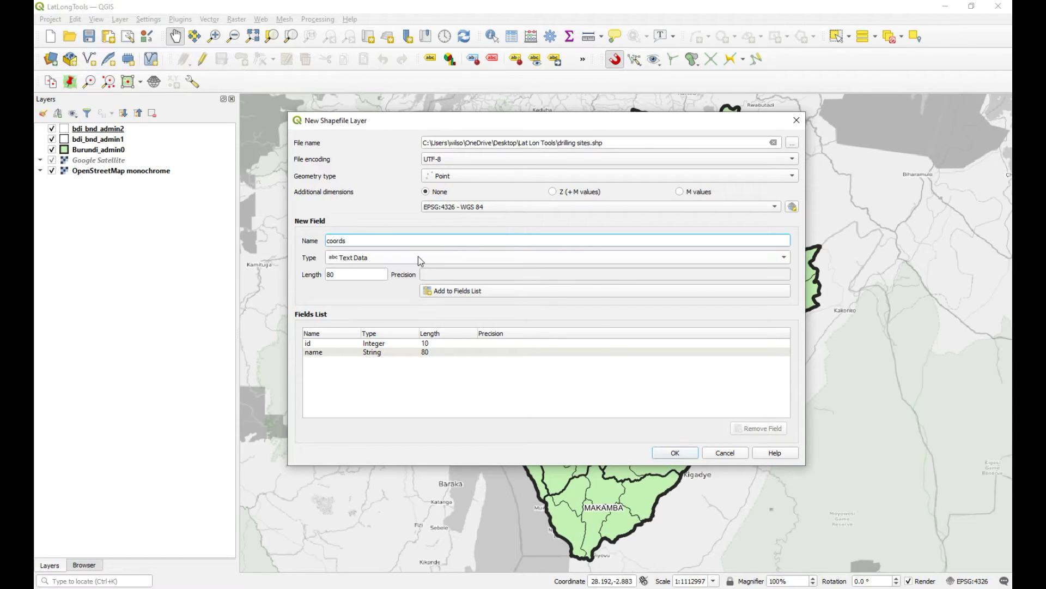
pyautogui.click(451, 290)
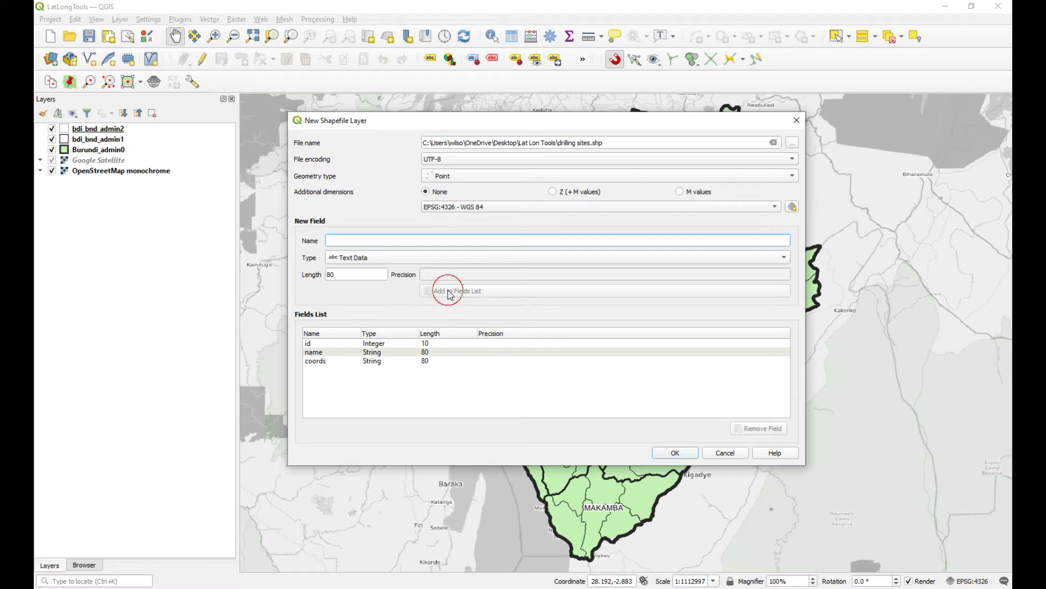
pyautogui.click(679, 454)
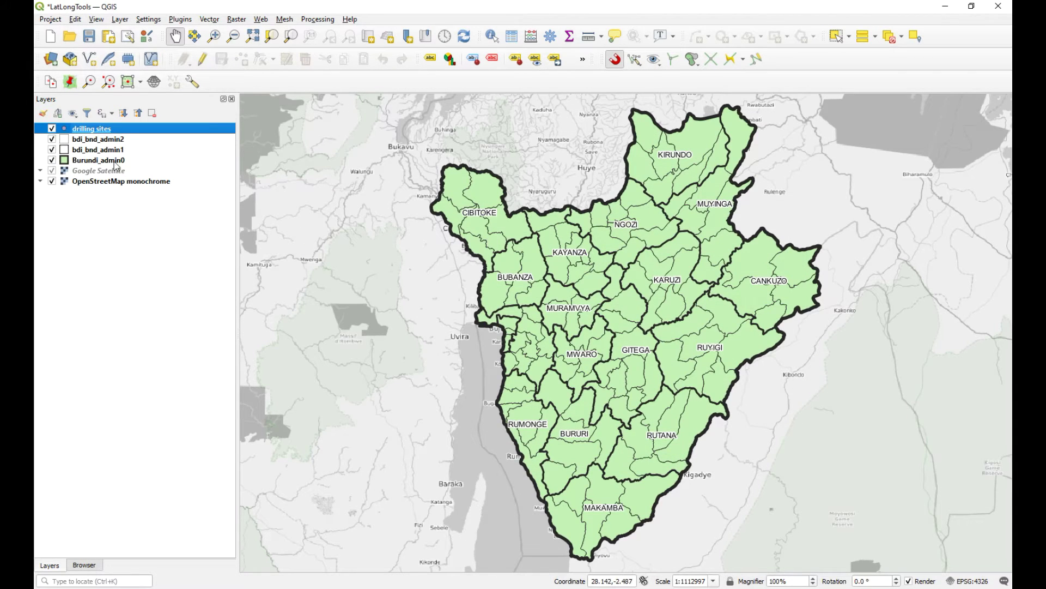
# Style the drilling sites layer with the "dot red" marker symbol
pyautogui.doubleClick(78, 130)
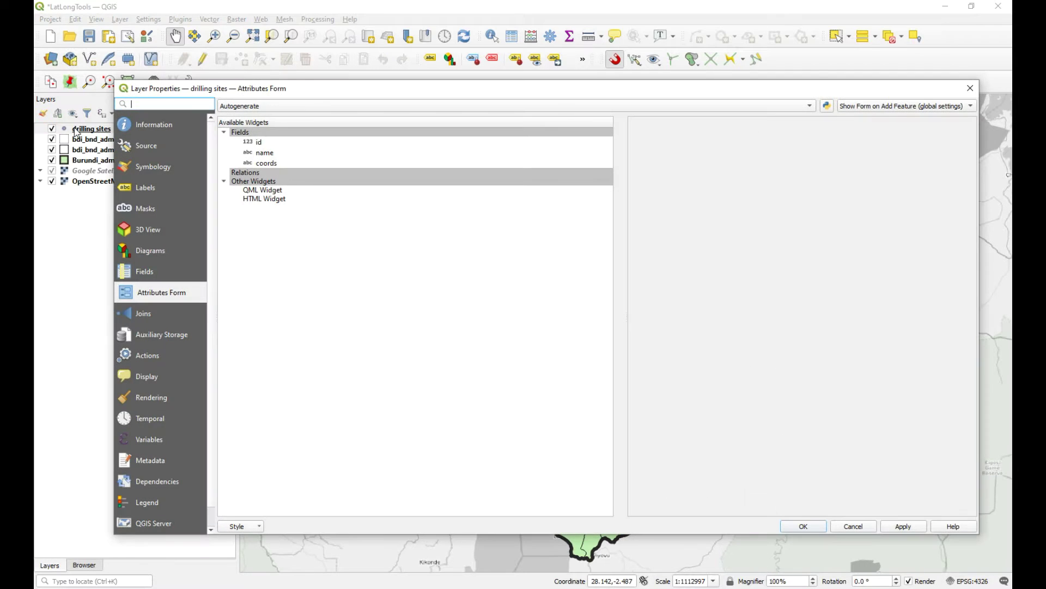
pyautogui.click(154, 166)
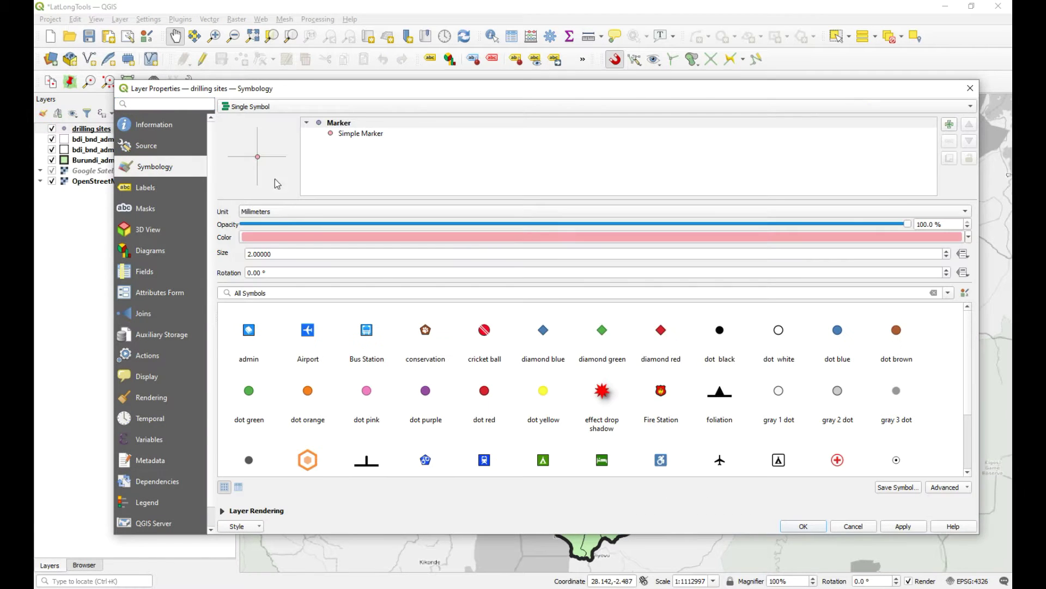
pyautogui.click(355, 134)
pyautogui.click(343, 123)
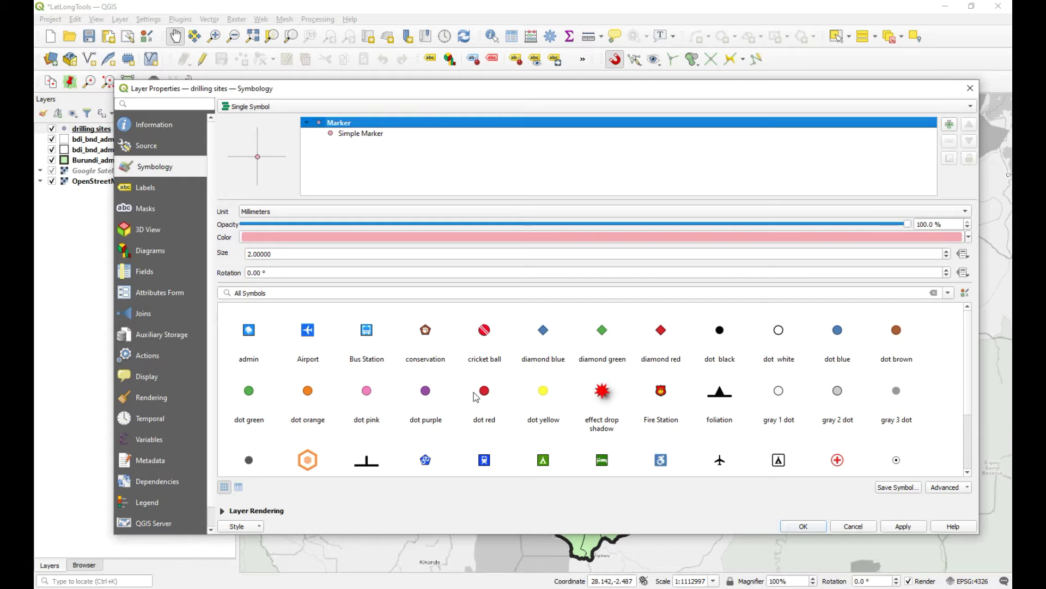
pyautogui.click(485, 392)
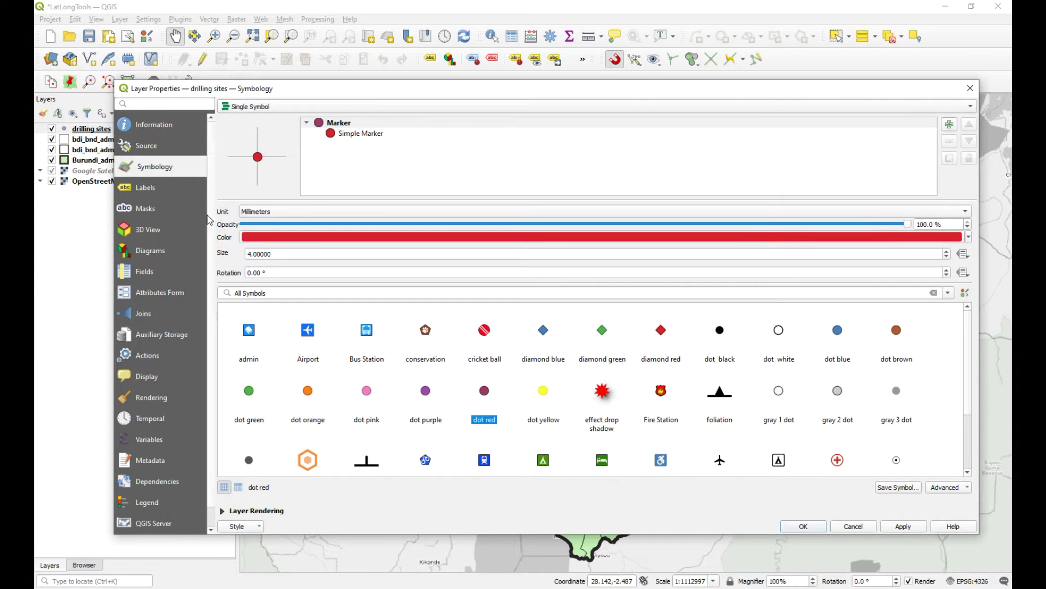
# Enable Single Labels for the drilling sites layer using the name field, with a text buffer drawn
pyautogui.click(150, 190)
pyautogui.click(232, 106)
pyautogui.click(247, 115)
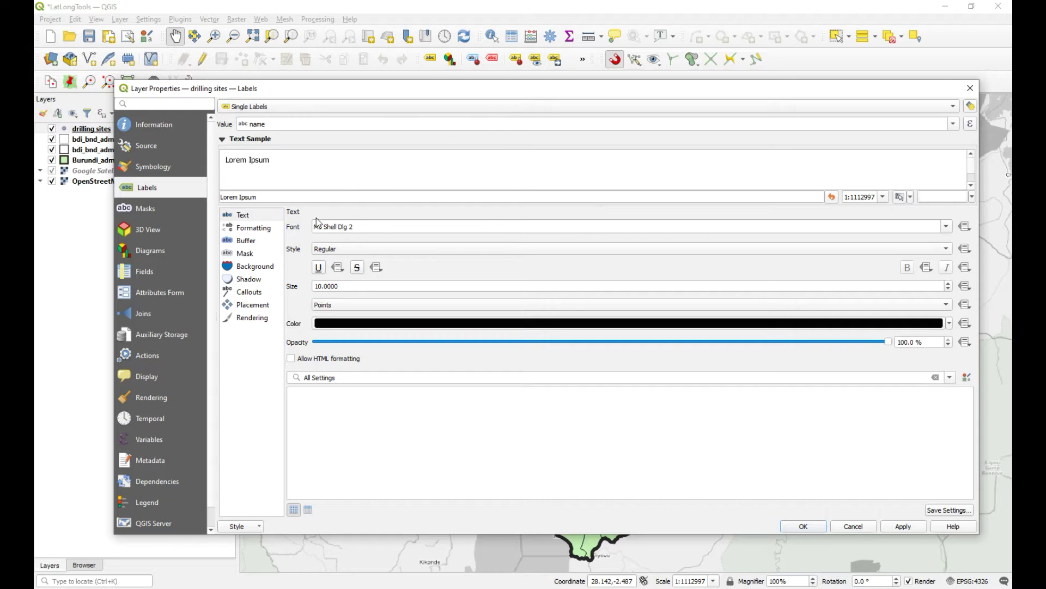
pyautogui.click(245, 242)
pyautogui.click(291, 226)
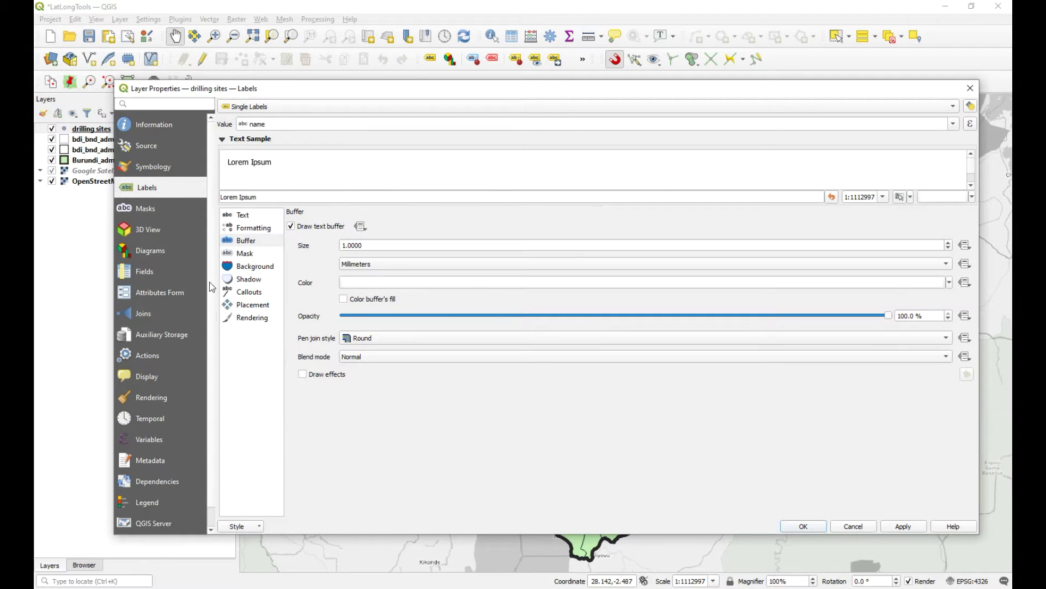
# Set the label placement distance to 3 and increase the label text size
pyautogui.click(252, 304)
pyautogui.click(360, 283)
pyautogui.doubleClick(360, 283)
pyautogui.write('3')
pyautogui.click(243, 215)
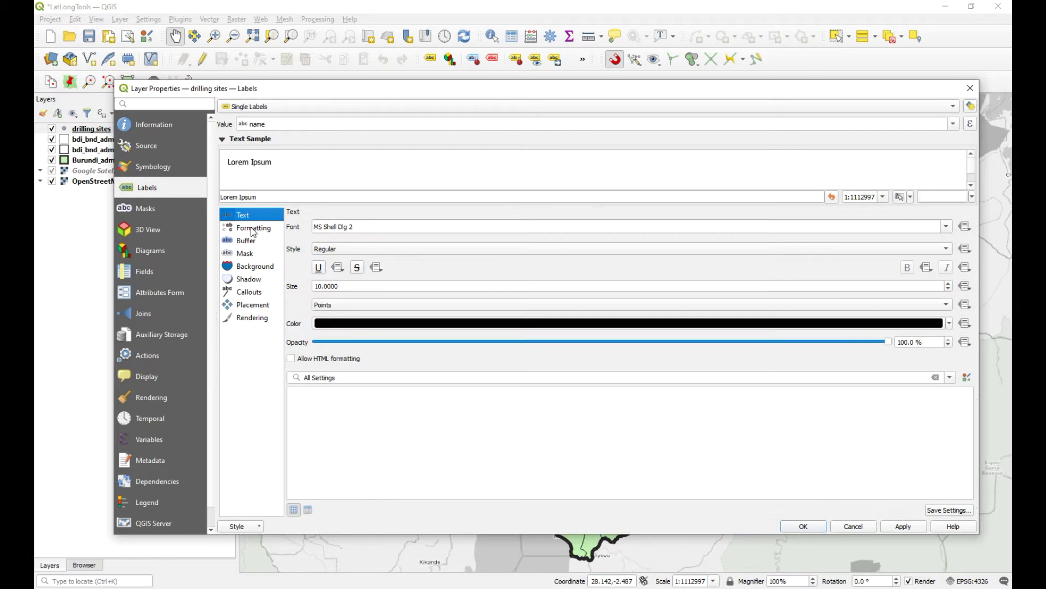
pyautogui.doubleClick(341, 285)
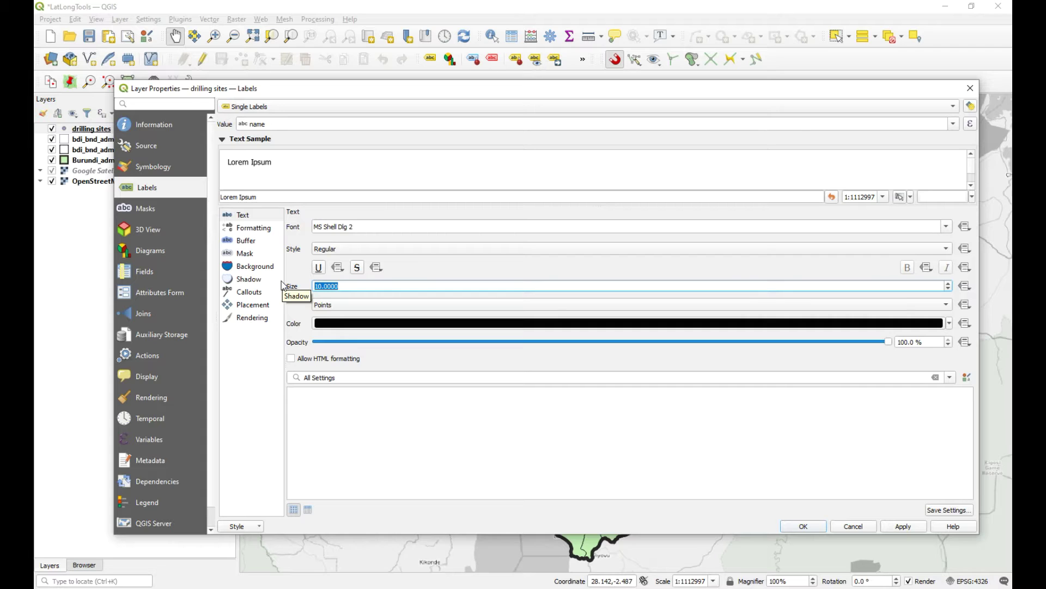
# Set the label buffer colour to yellow
pyautogui.click(247, 243)
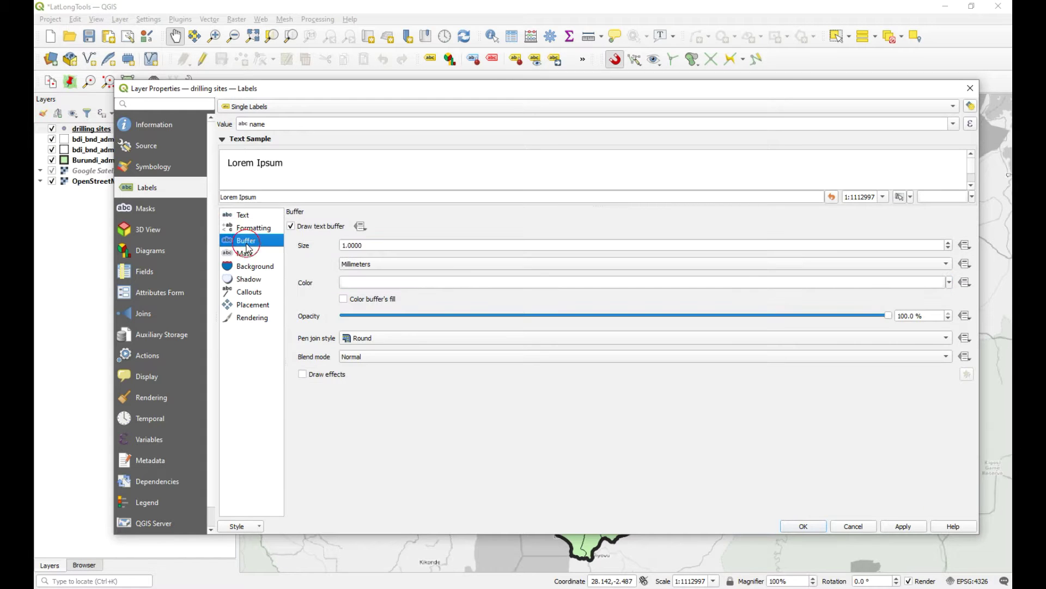
pyautogui.click(409, 283)
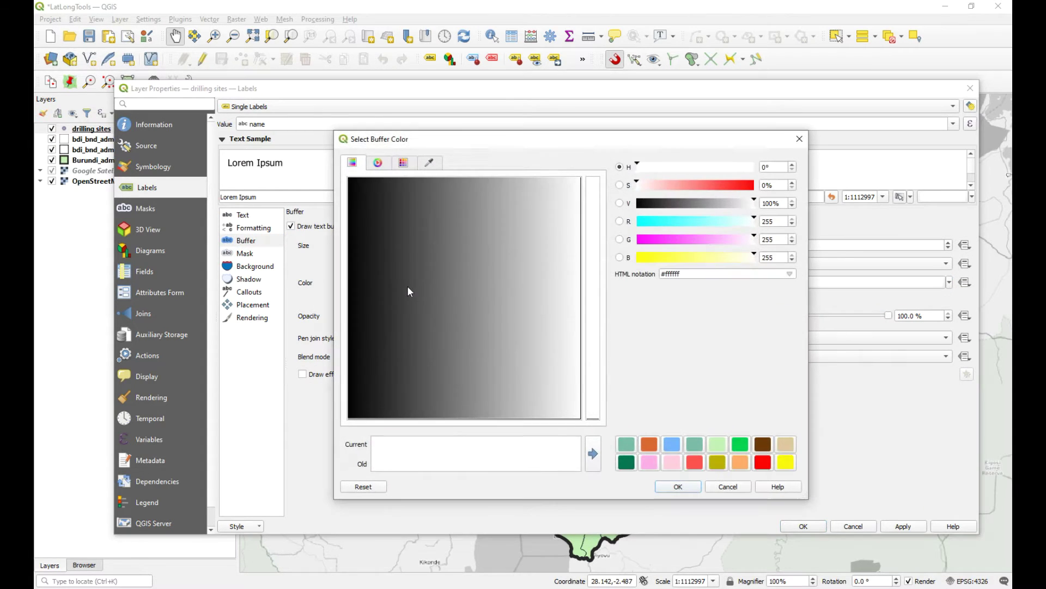
pyautogui.click(786, 462)
pyautogui.click(677, 487)
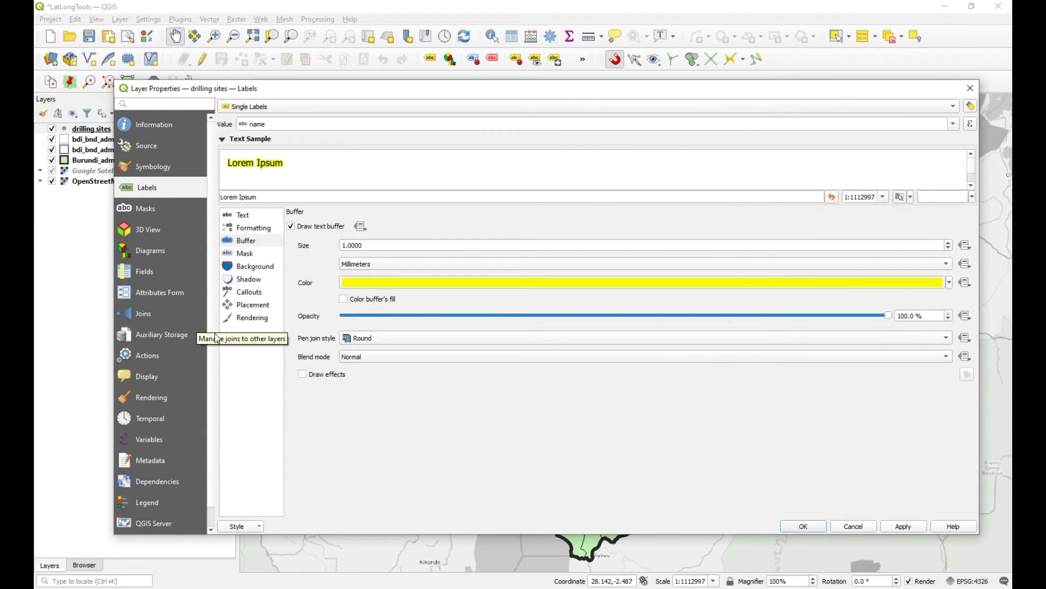
# Enter "$y $x)" as the default value of the coords field in the attributes form settings
pyautogui.click(163, 295)
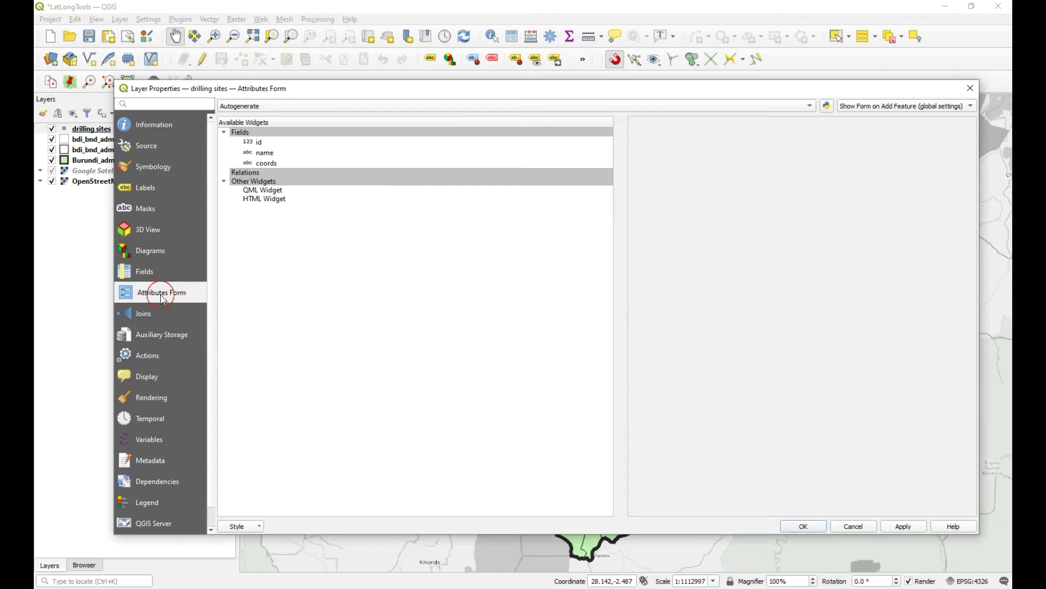
pyautogui.click(279, 165)
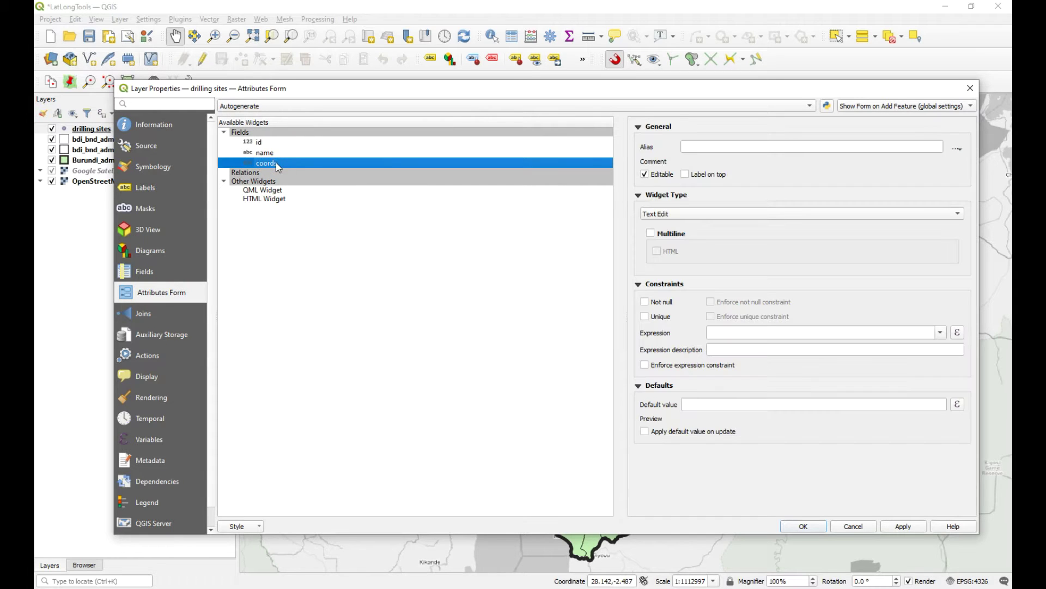
pyautogui.click(698, 404)
pyautogui.moveTo(743, 427)
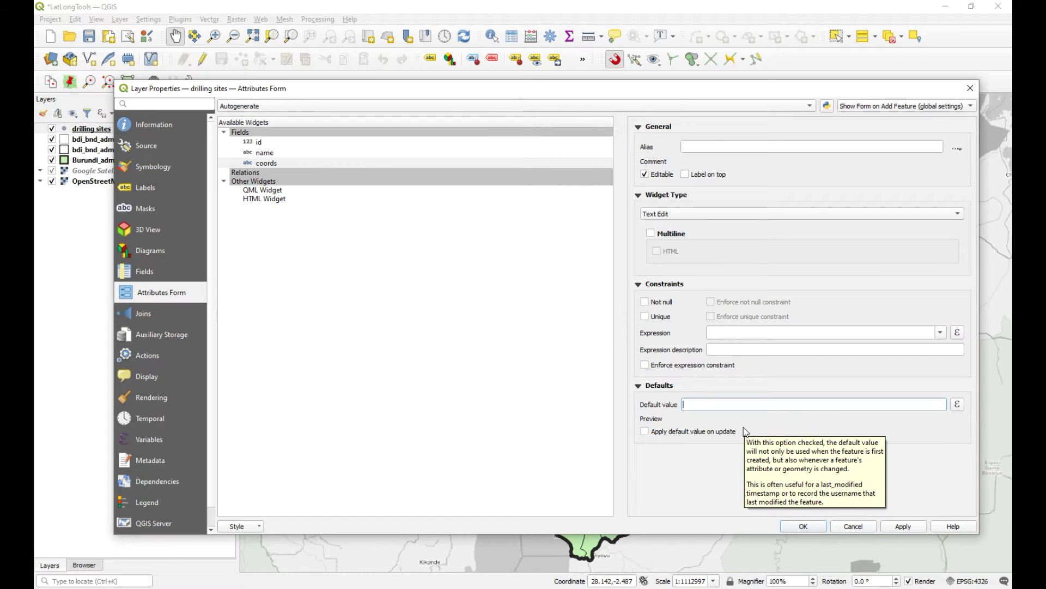
pyautogui.write('$')
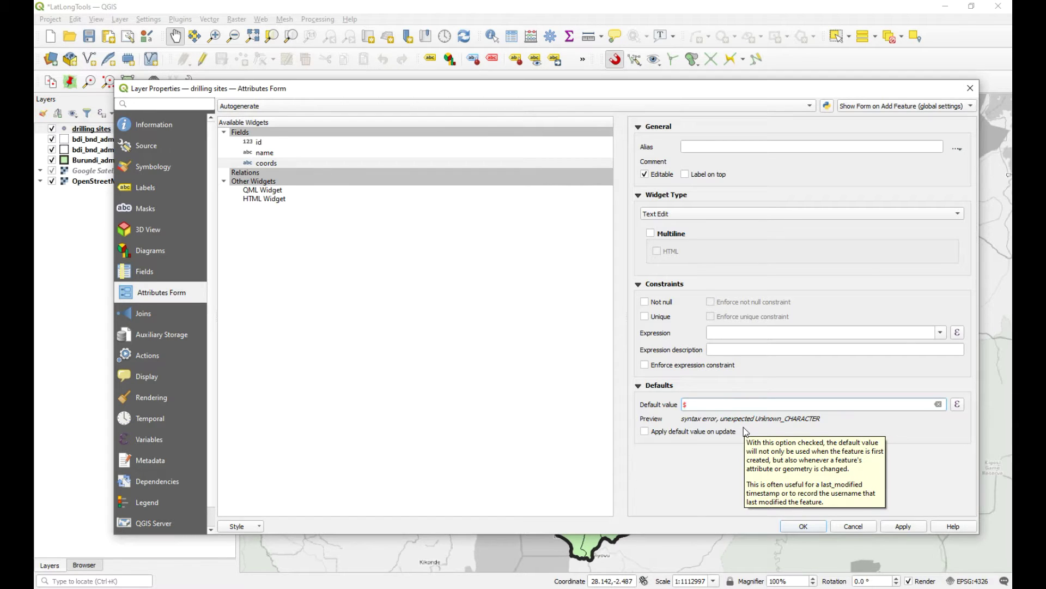
pyautogui.write('y $x)')
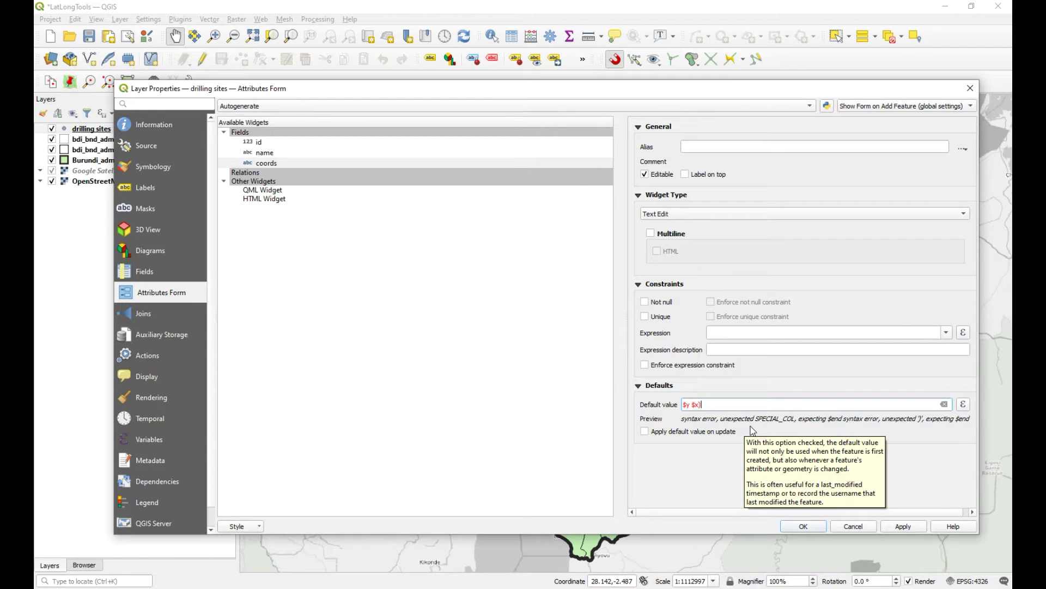
pyautogui.click(692, 406)
pyautogui.press('BackSpace')
pyautogui.write(',')
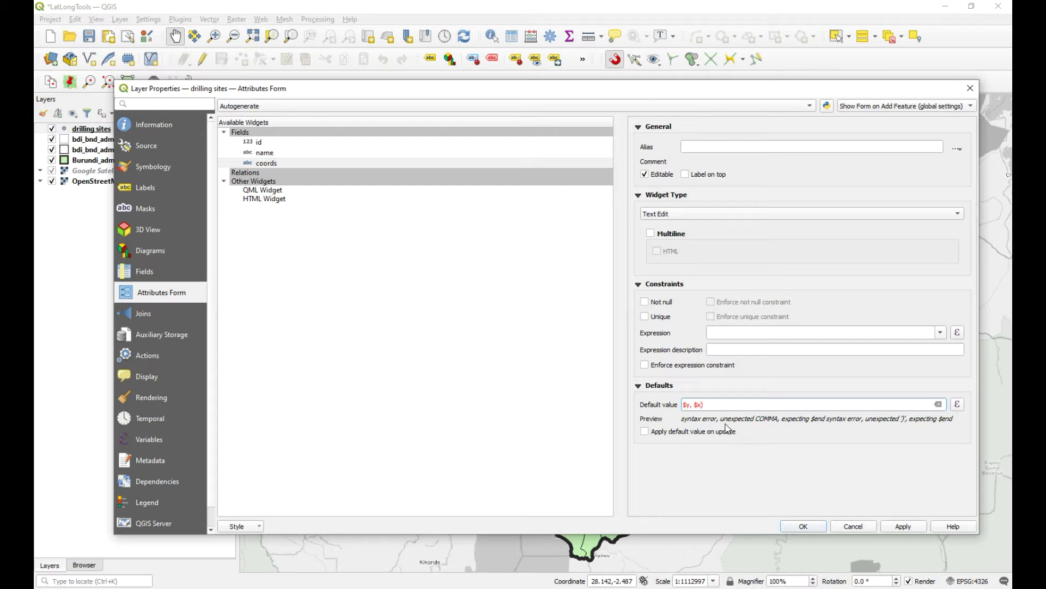
pyautogui.press('BackSpace')
# Enclose $y and $x in separate parentheses in the coords default value, giving ($y)($x)
pyautogui.press('Home')
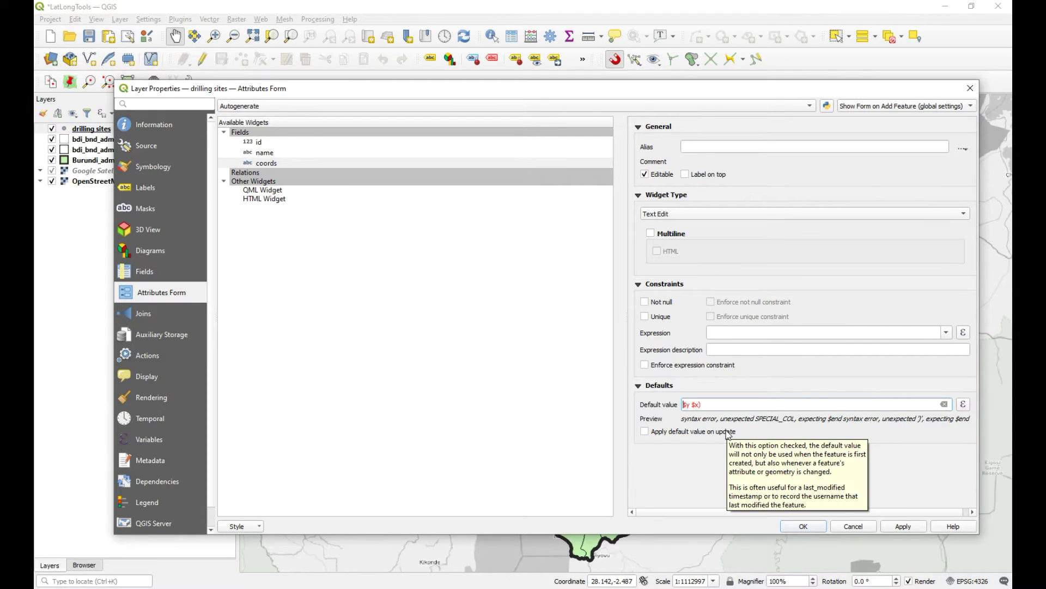
pyautogui.write('($')
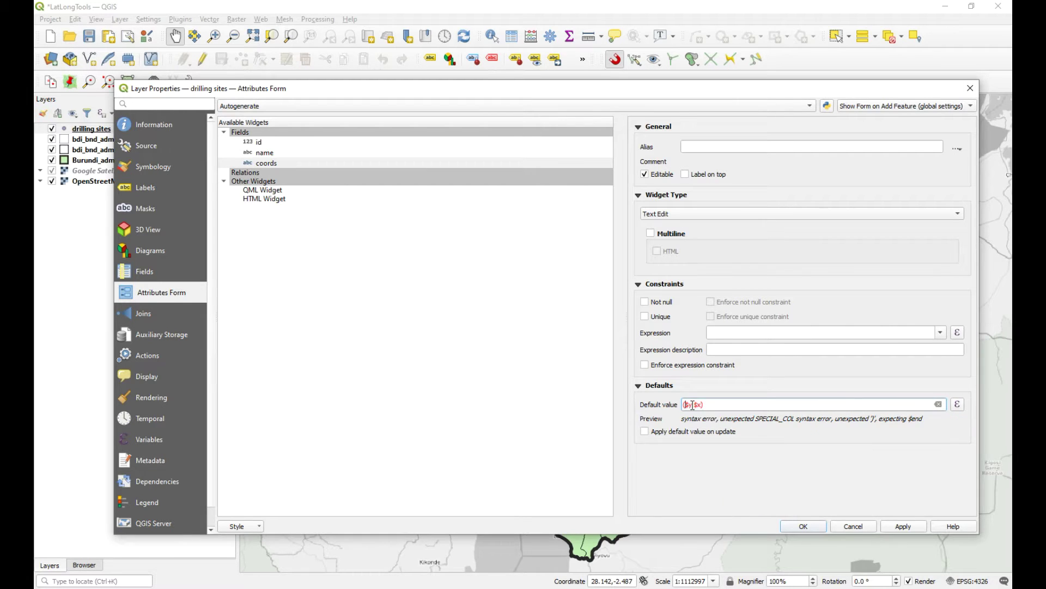
pyautogui.write(')')
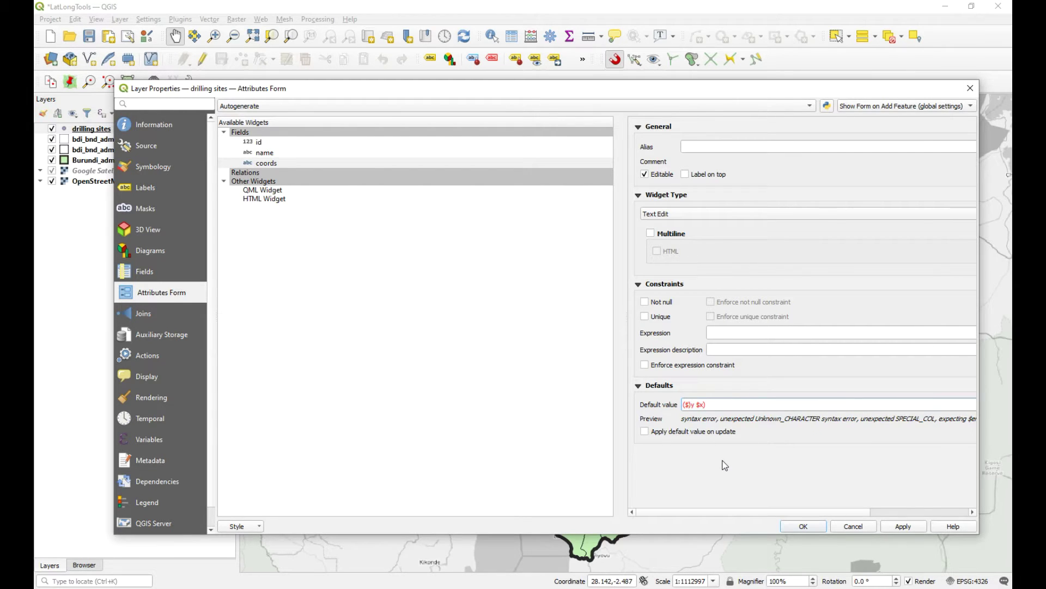
pyautogui.press('BackSpace')
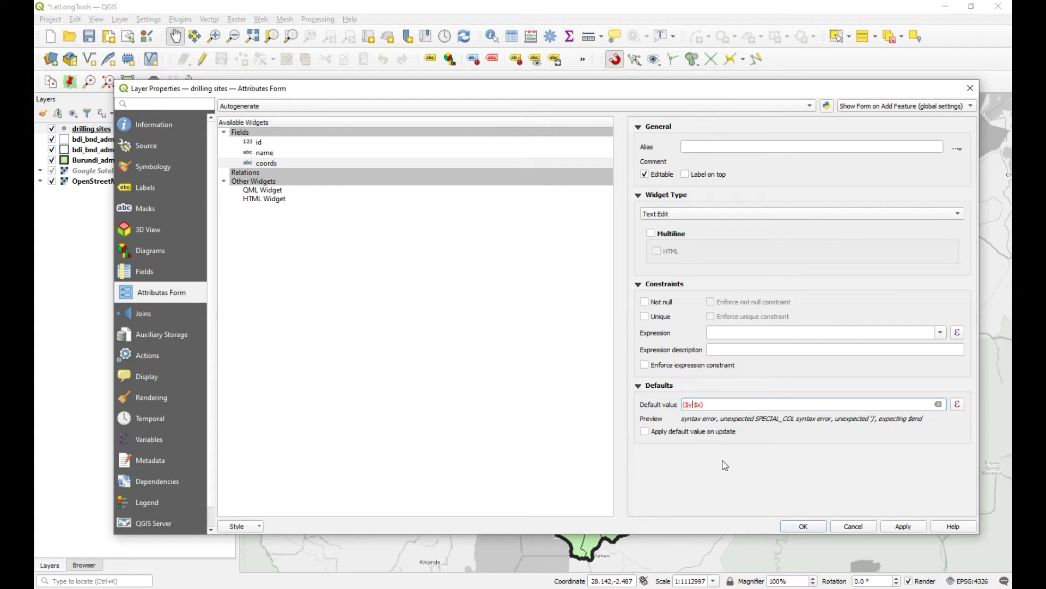
pyautogui.write(')')
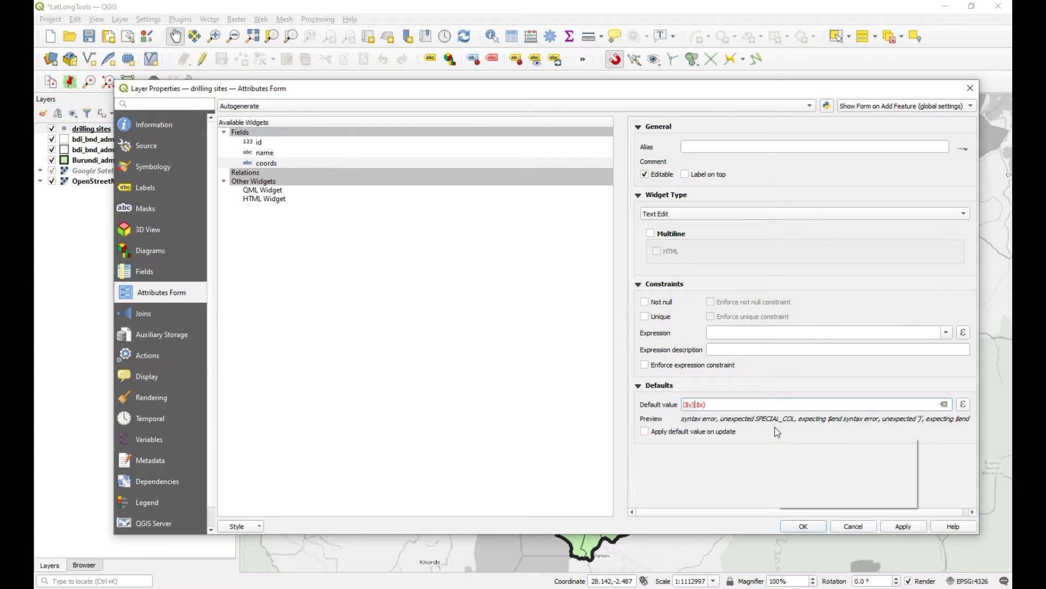
pyautogui.write('(')
pyautogui.press('Delete')
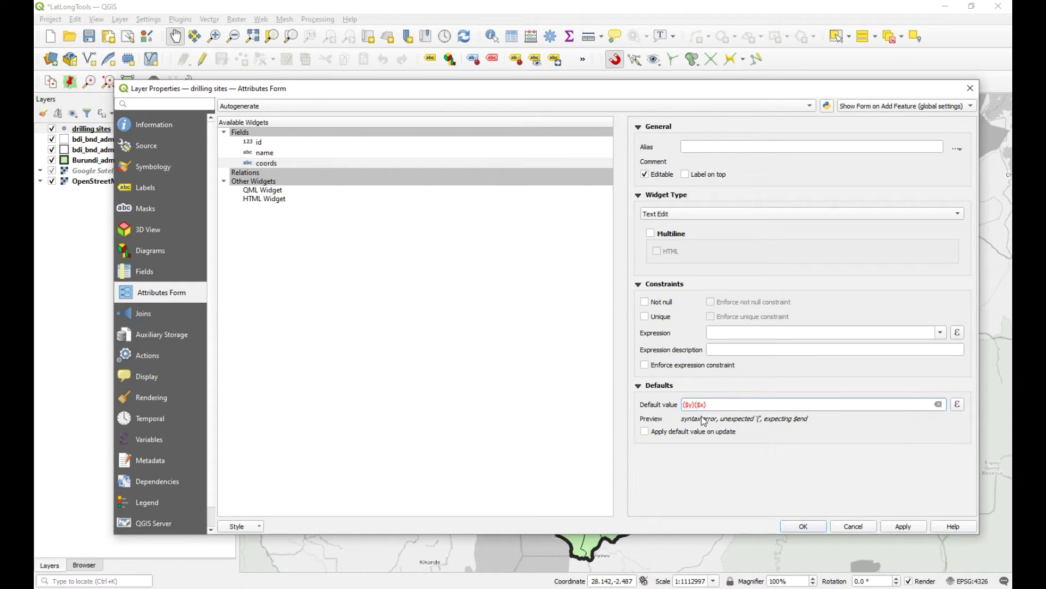
# Change the $y term to left($y,9) and join it to the $x term with || ', ' ||
pyautogui.write('left')
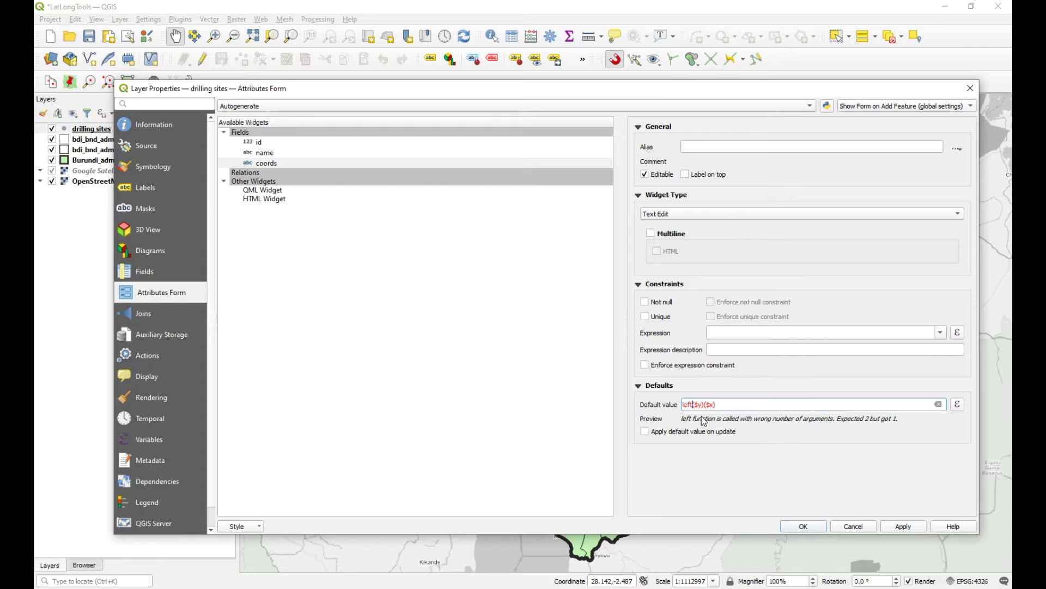
pyautogui.click(701, 405)
pyautogui.write(',9')
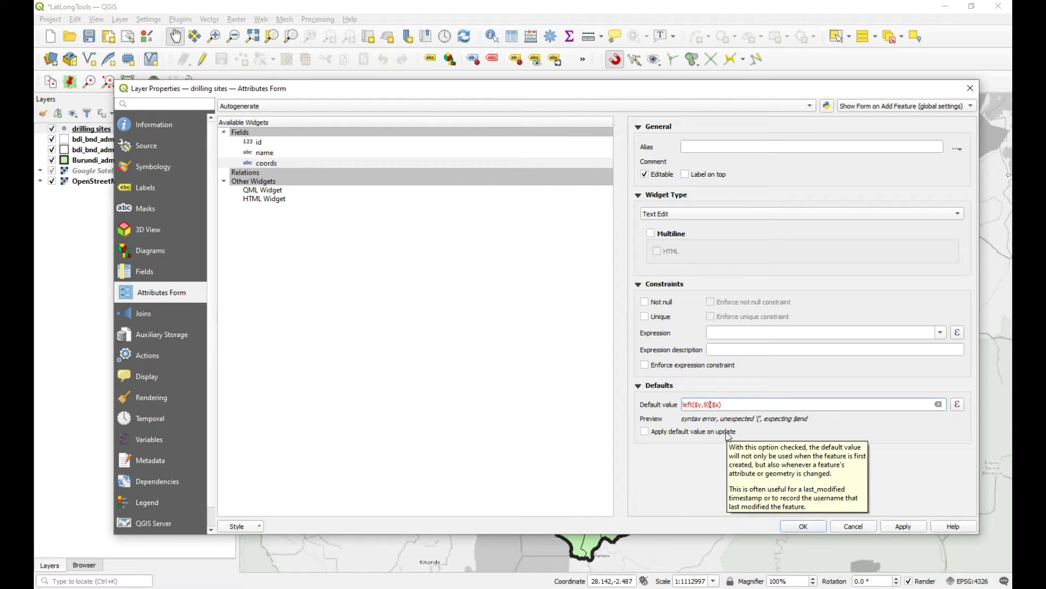
pyautogui.write('||')
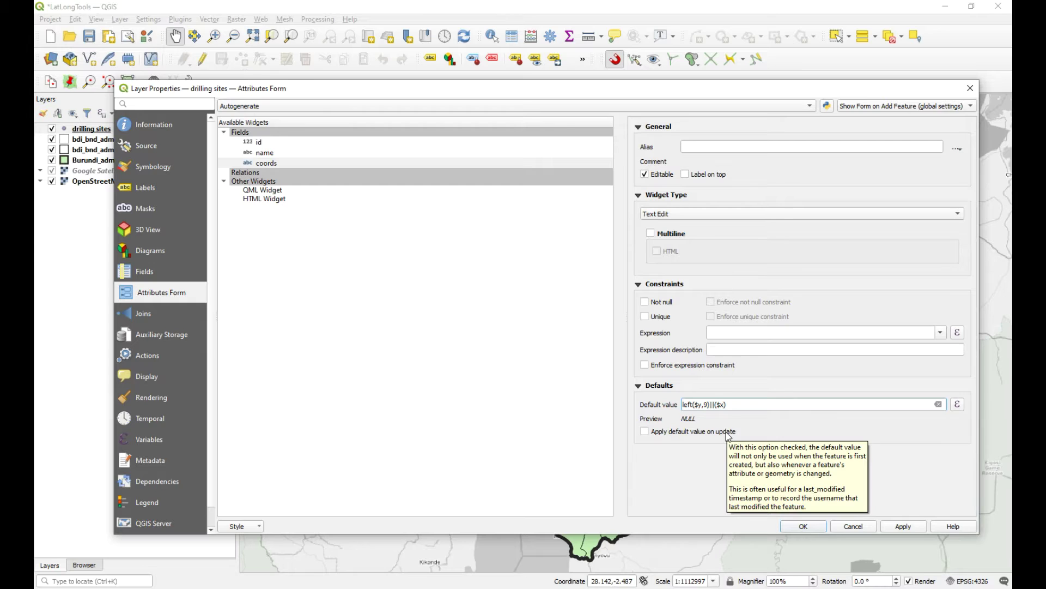
pyautogui.write("'")
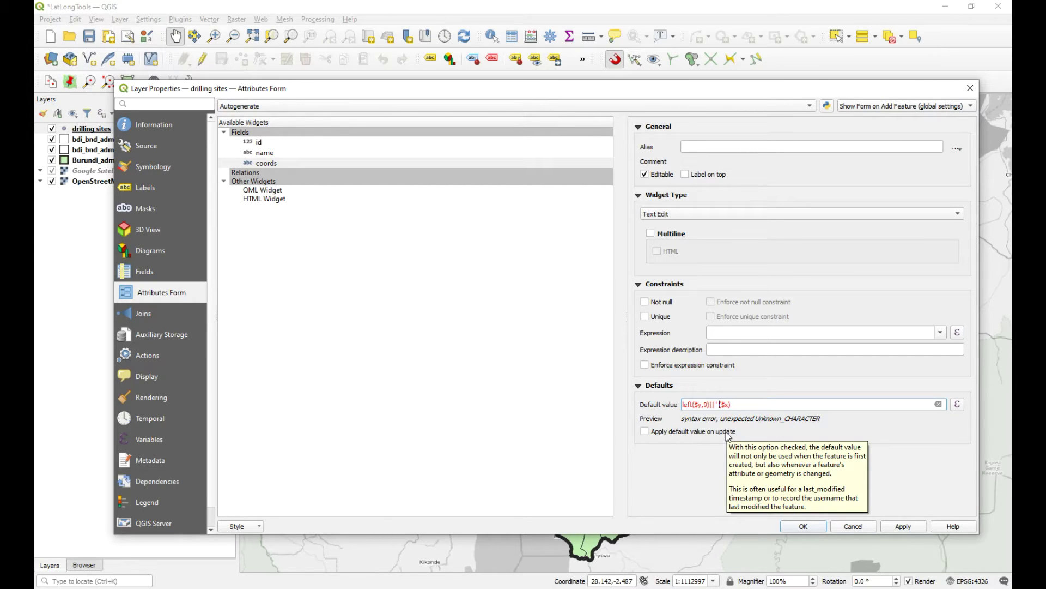
pyautogui.write(", '")
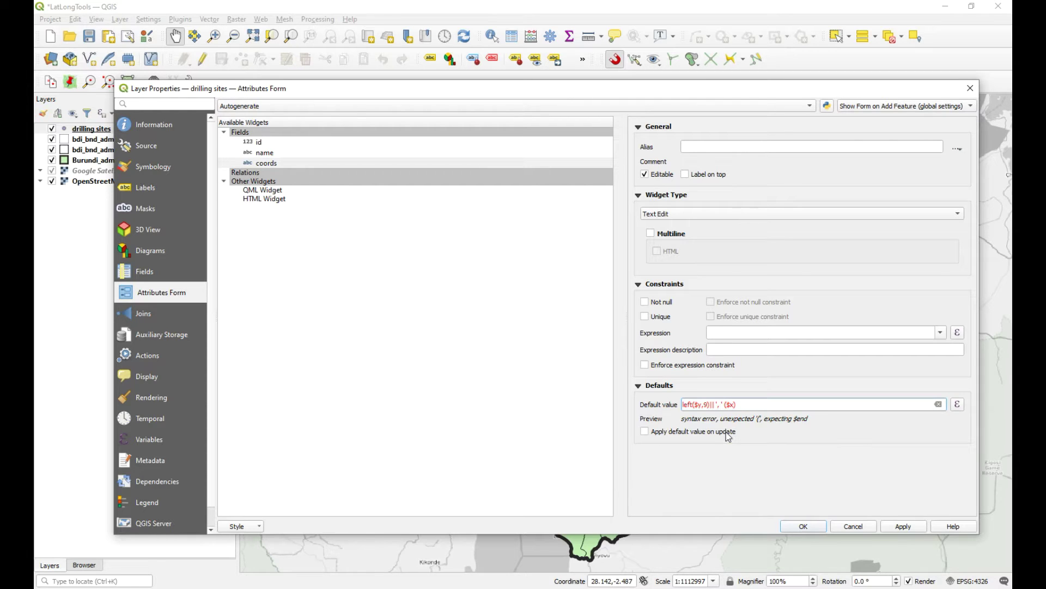
pyautogui.write('||')
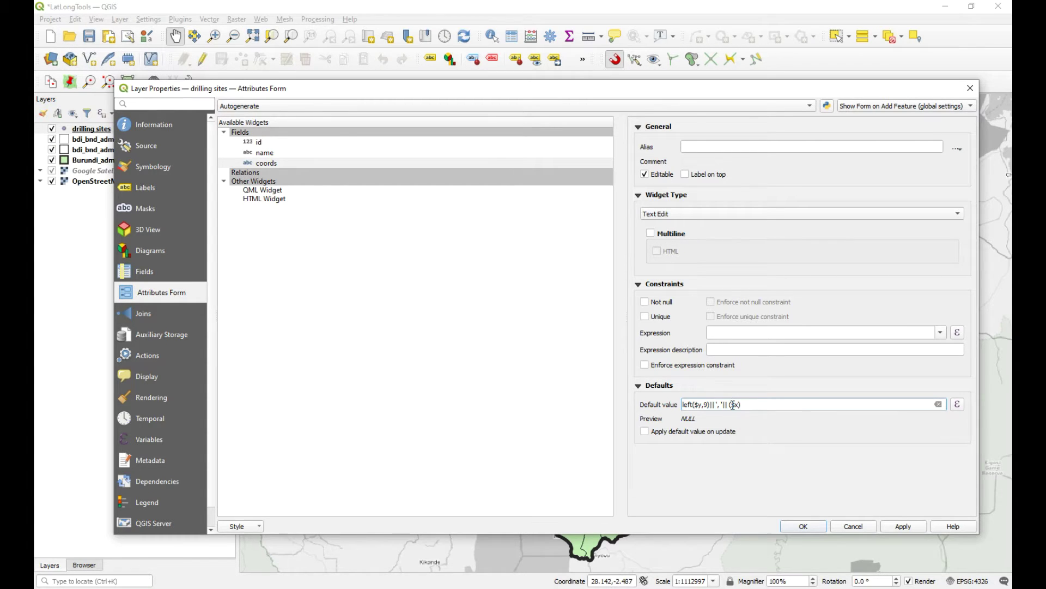
# Change the $x term of the default value to left ($x,9) and accept the layer properties
pyautogui.click(733, 405)
pyautogui.write('left')
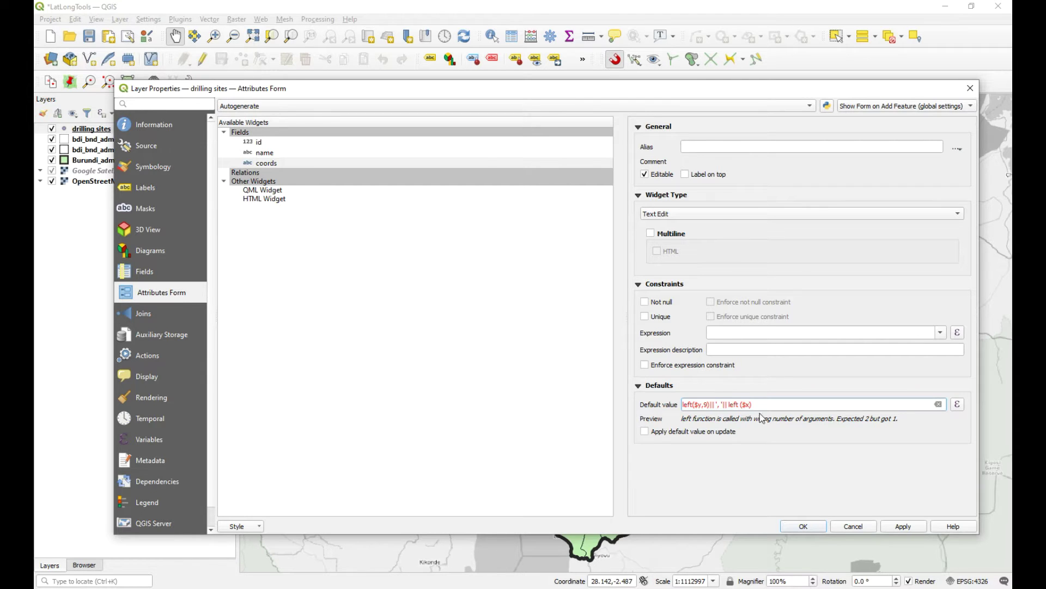
pyautogui.click(753, 404)
pyautogui.write(',9')
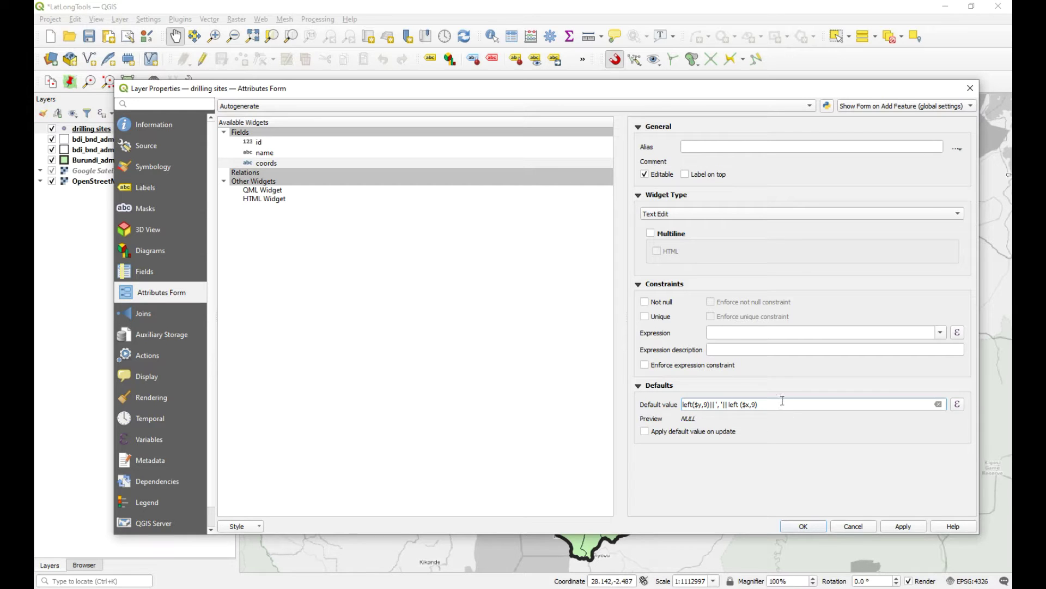
pyautogui.click(719, 411)
pyautogui.click(759, 406)
pyautogui.click(803, 525)
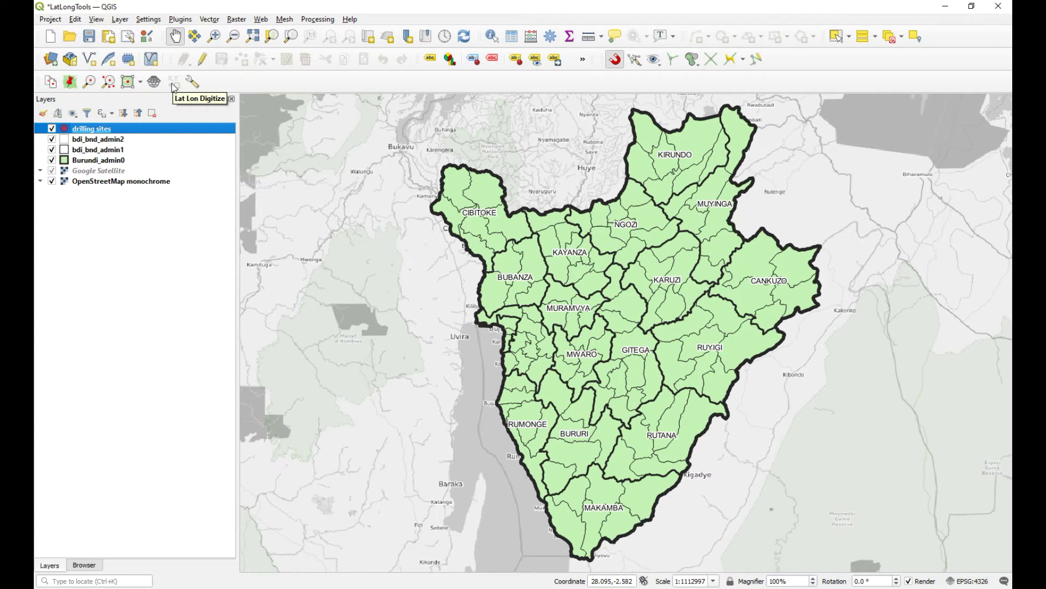
# Start editing the drilling sites layer and add a point at -2.747637, 29.217705 with Lat Lon Digitize
pyautogui.click(204, 60)
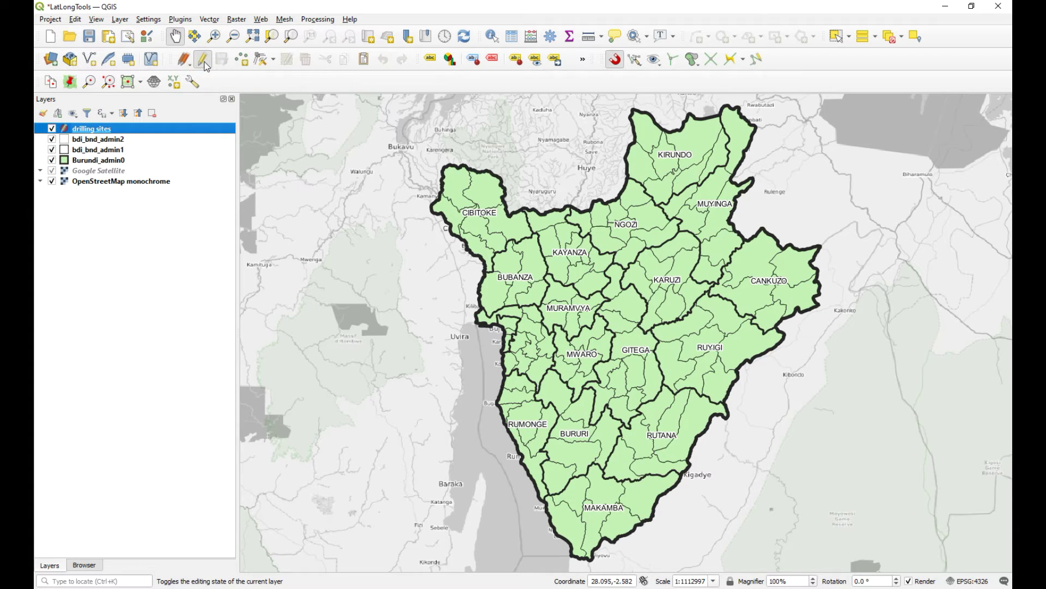
pyautogui.click(174, 83)
pyautogui.click(514, 246)
pyautogui.moveTo(522, 252); pyautogui.dragTo(618, 259)
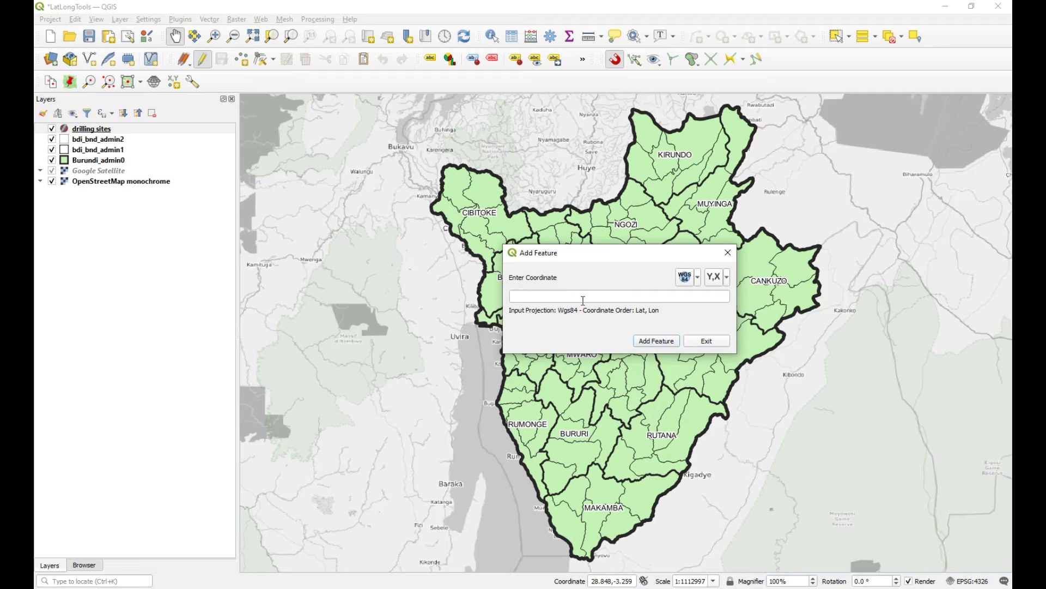
pyautogui.click(576, 297)
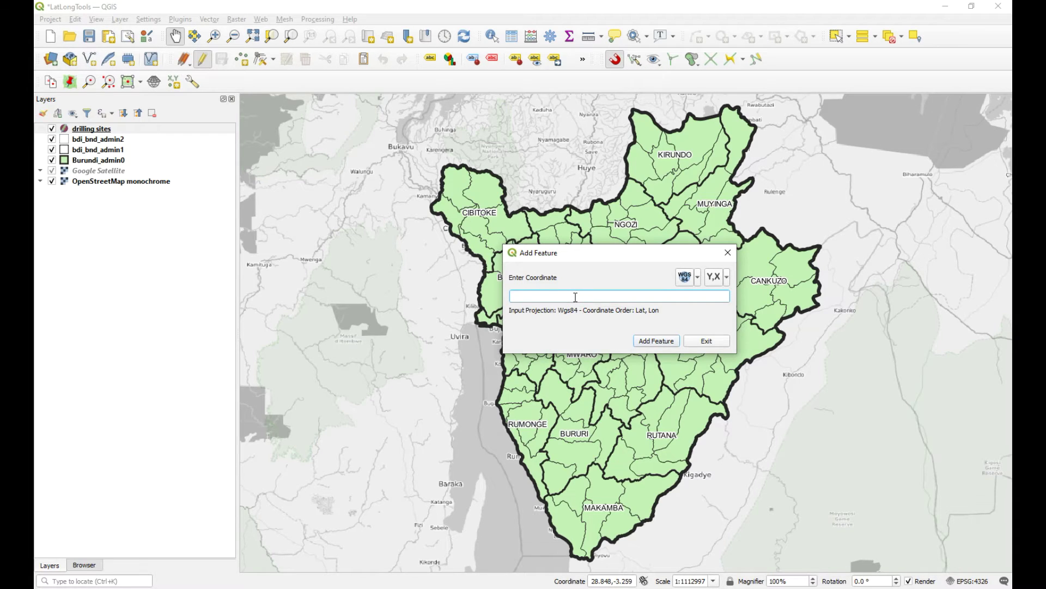
pyautogui.write('-2.747637,')
pyautogui.write('29.217705')
pyautogui.click(658, 341)
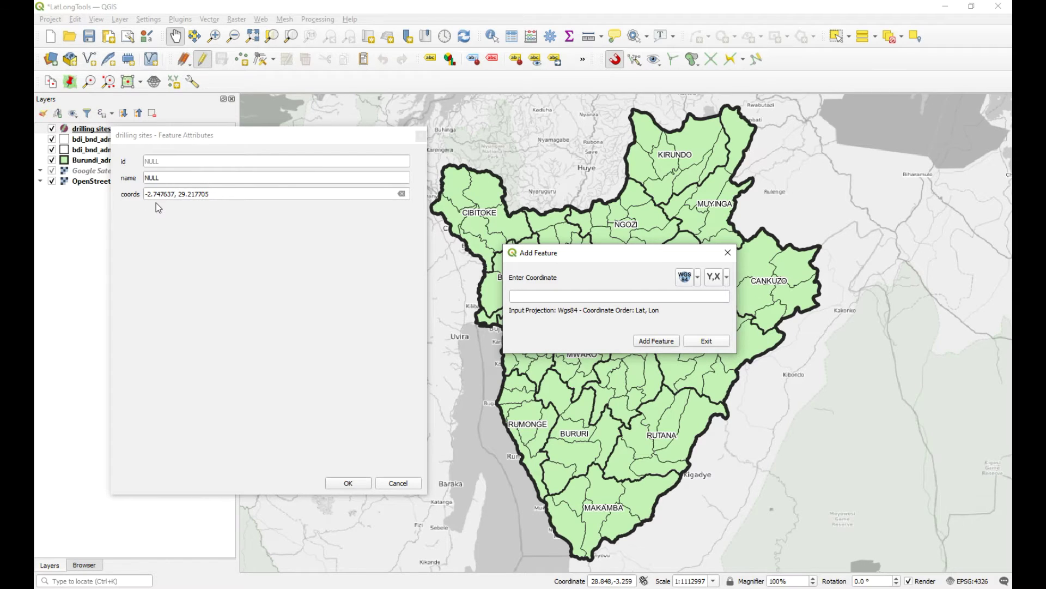
# Give the new point id 0 and name Rumvya, save its attributes and exit the Add Feature dialog
pyautogui.click(176, 161)
pyautogui.write('0')
pyautogui.click(169, 180)
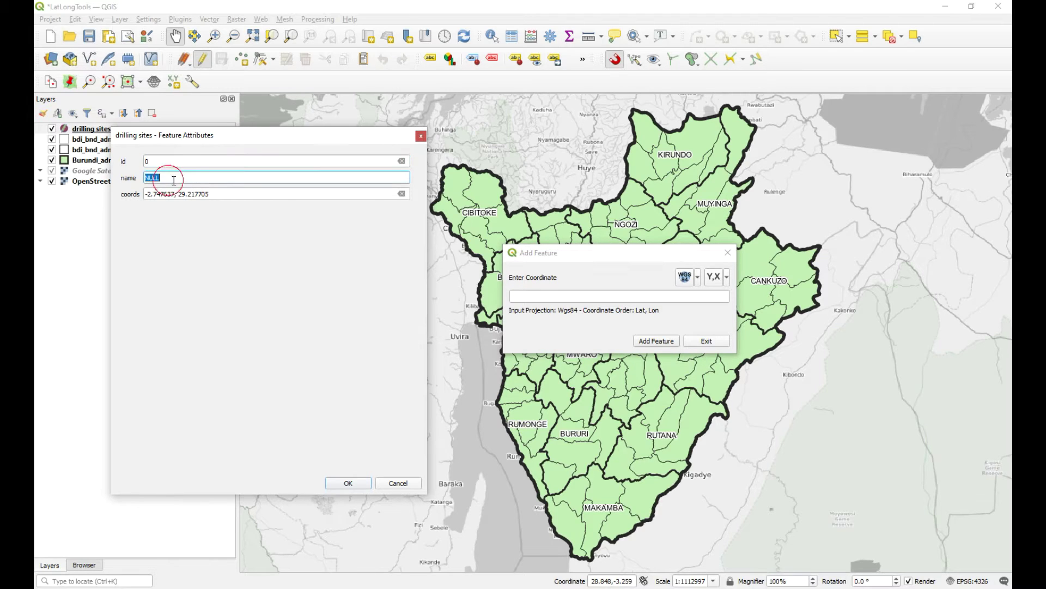
pyautogui.write('Rumvya')
pyautogui.click(360, 483)
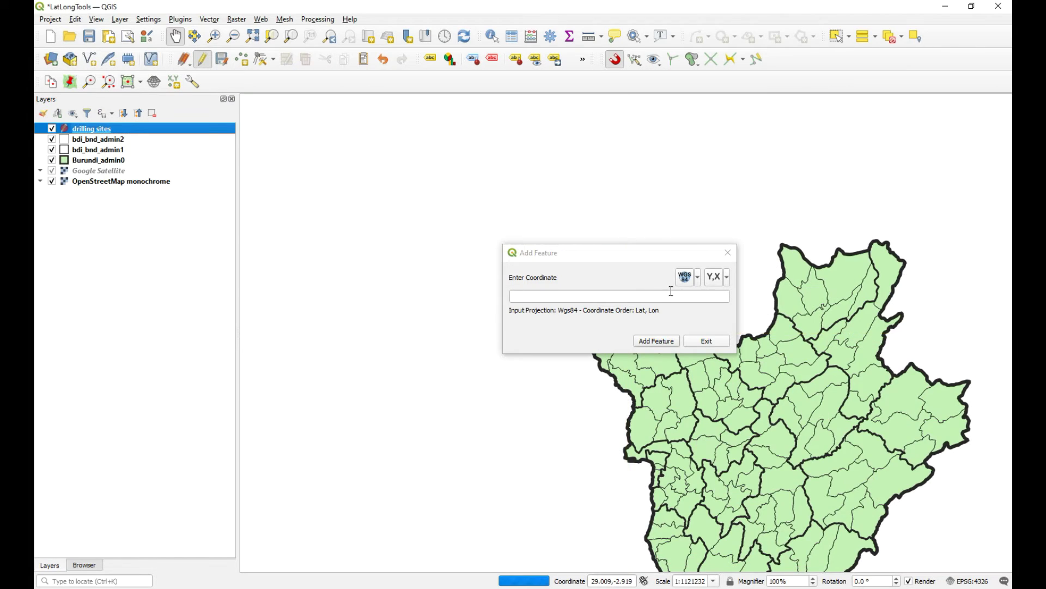
pyautogui.click(707, 340)
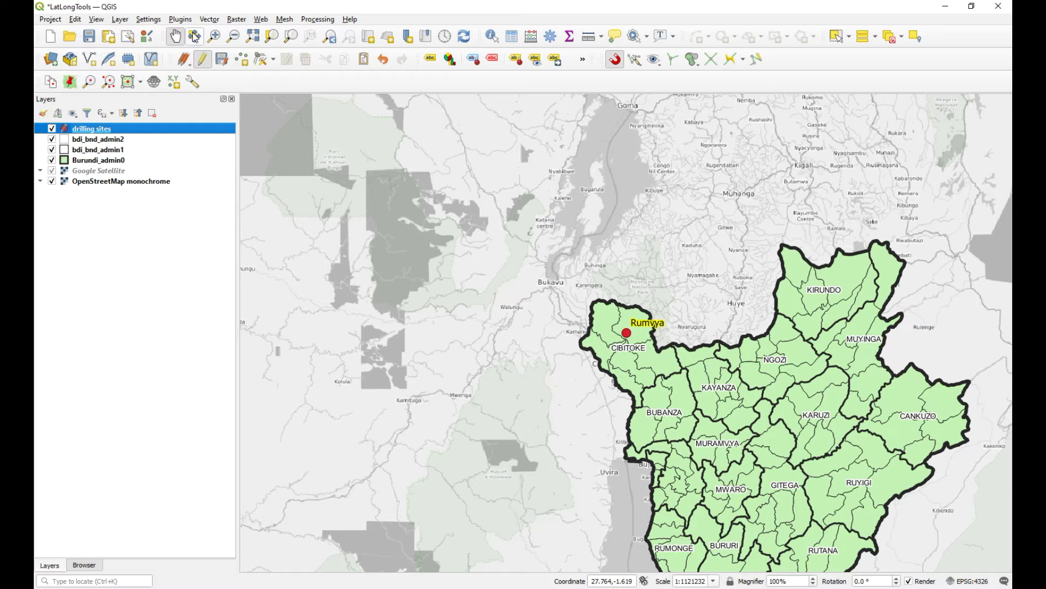
# Stop editing the drilling sites layer, save the edits and dismiss the message
pyautogui.click(203, 58)
pyautogui.click(499, 306)
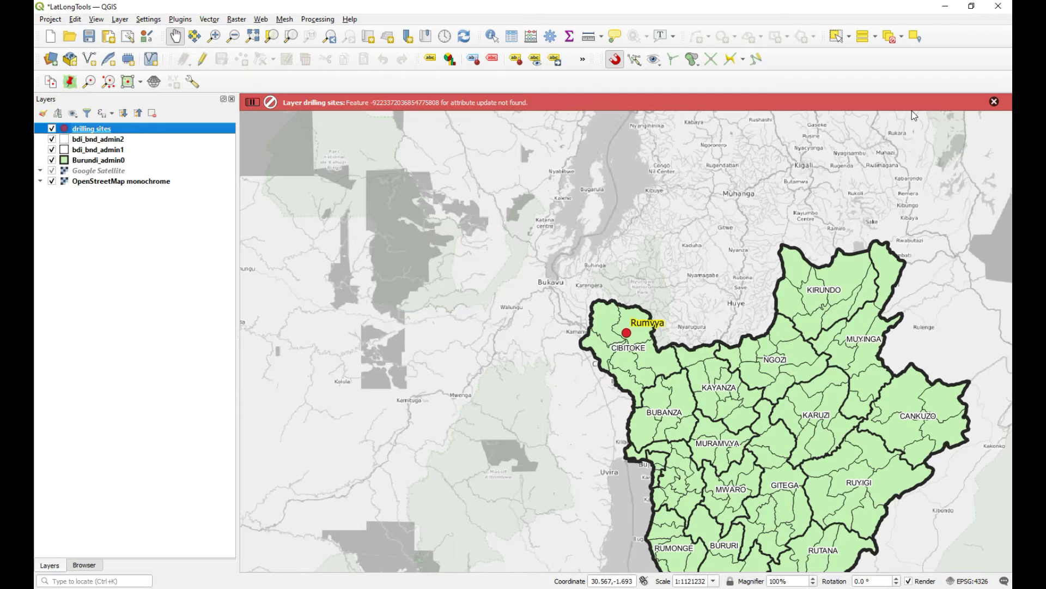
pyautogui.click(994, 101)
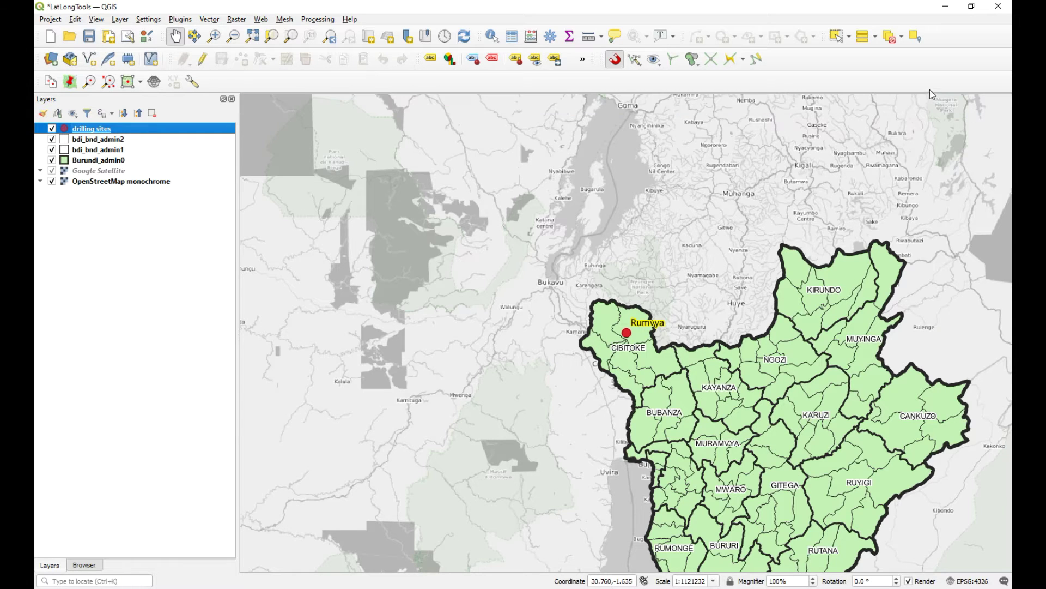
# Check the new point's record in the drilling sites attribute table and close the table
pyautogui.rightClick(142, 130)
pyautogui.click(211, 253)
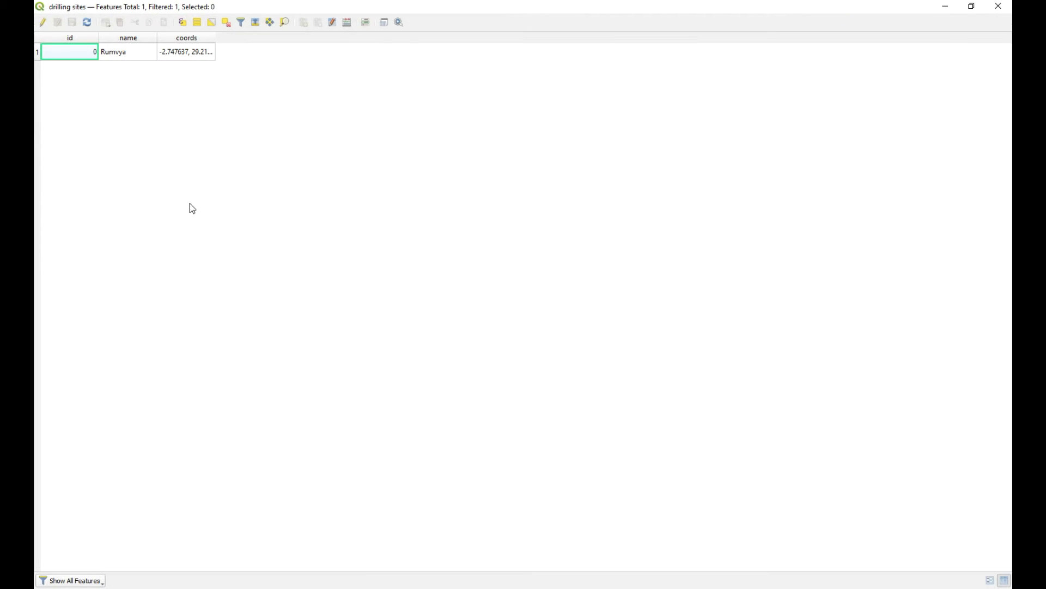
pyautogui.click(998, 8)
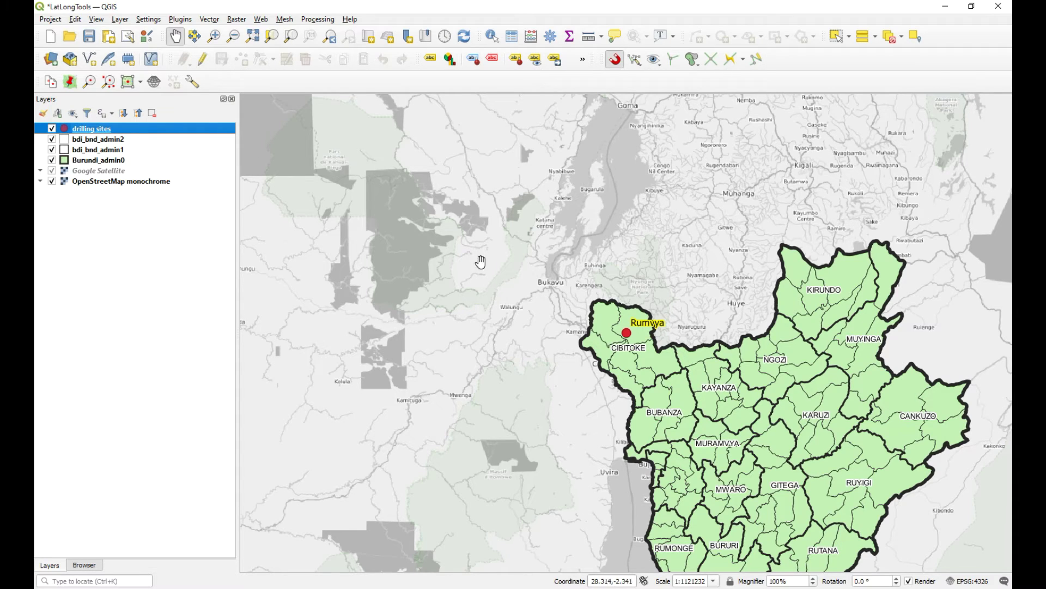
# Activate the Copy/Display Coordinate tool and enable snapping for the bdi_bnd_admin1 and drilling sites layers
pyautogui.moveTo(532, 287); pyautogui.dragTo(398, 172)
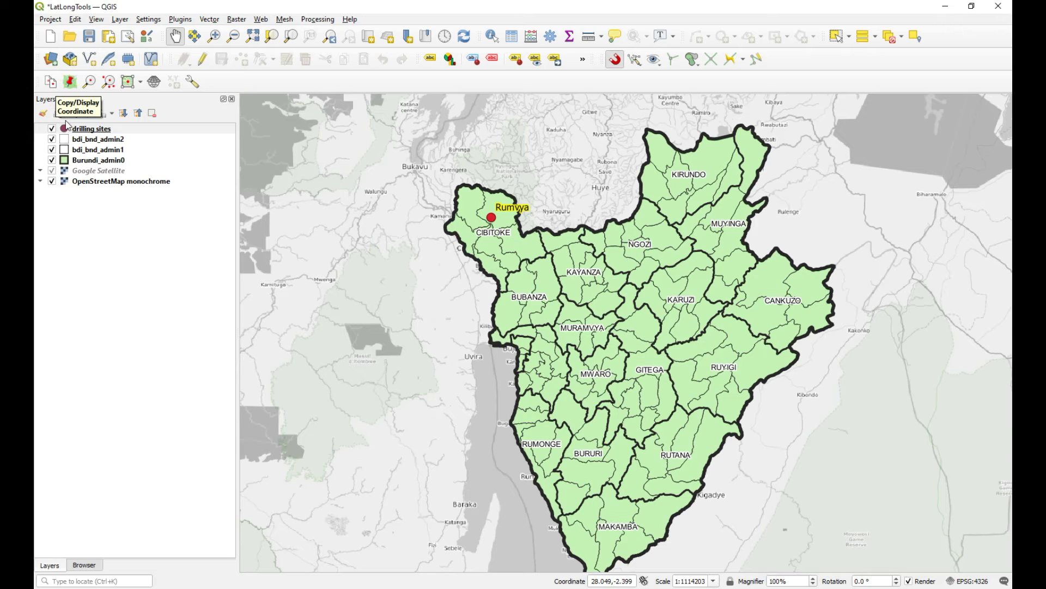
pyautogui.click(52, 85)
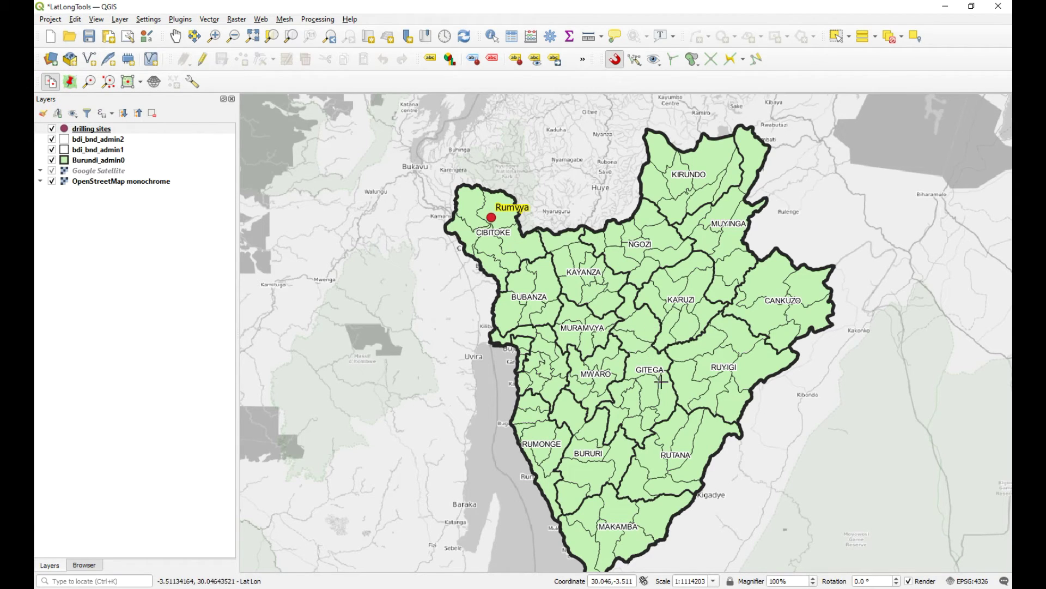
pyautogui.click(637, 60)
pyautogui.click(662, 117)
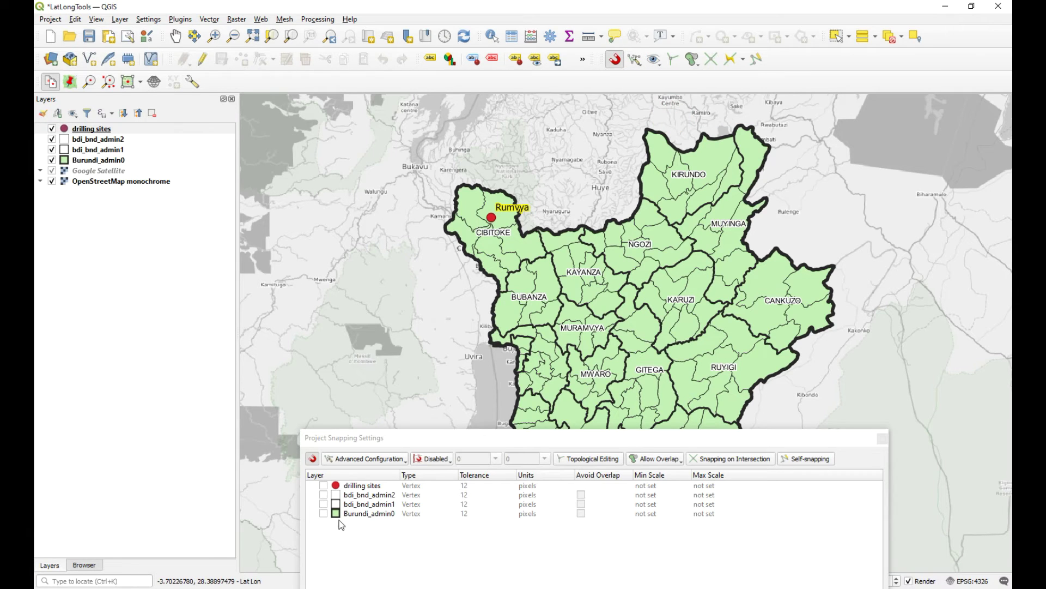
pyautogui.click(324, 504)
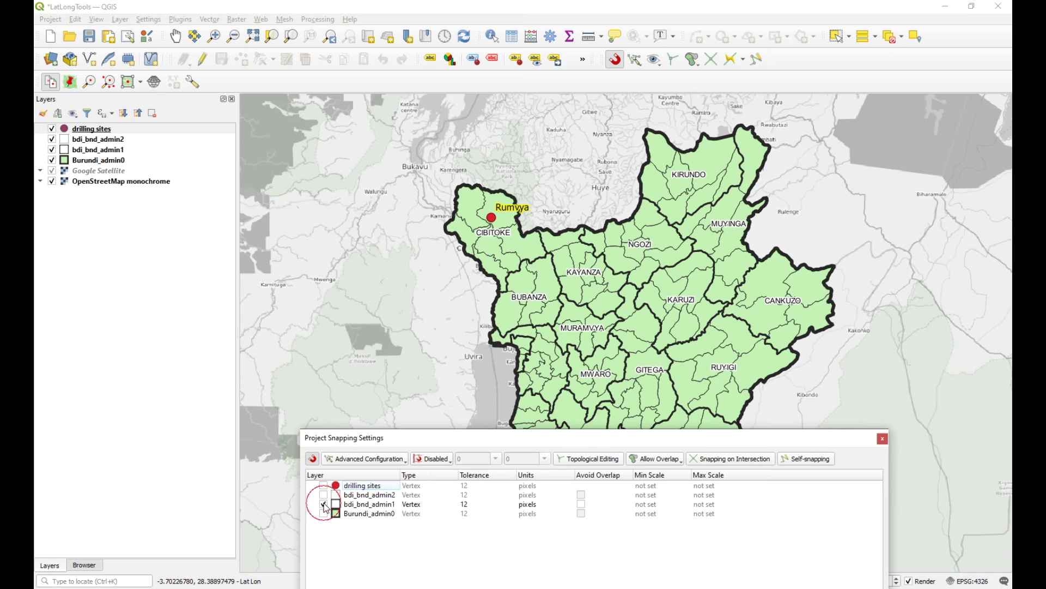
pyautogui.click(324, 485)
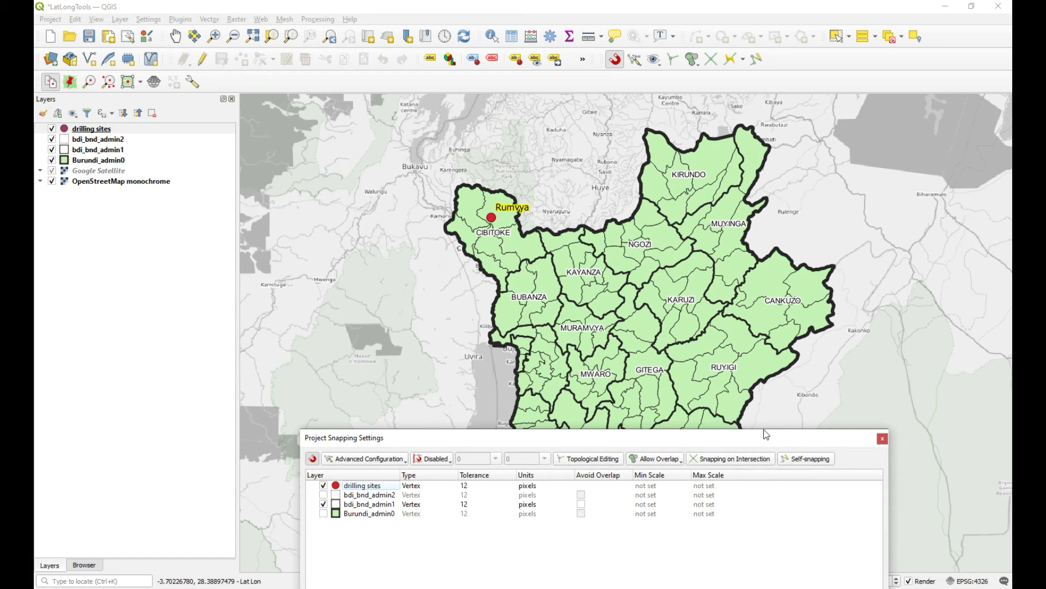
pyautogui.click(882, 438)
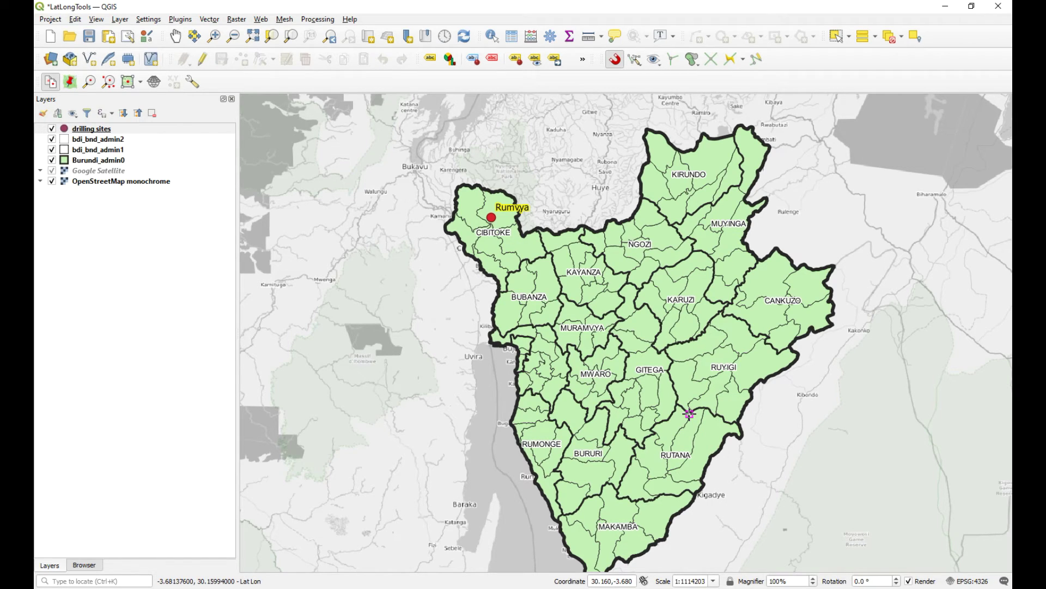
# Copy the coordinates of the boundary vertex between Ruyigi and Rutana and paste them into the coordinates file in Notepad
pyautogui.click(690, 414)
pyautogui.moveTo(764, 124); pyautogui.dragTo(596, 127)
pyautogui.click(532, 173)
pyautogui.hotkey('ctrl', 'v')
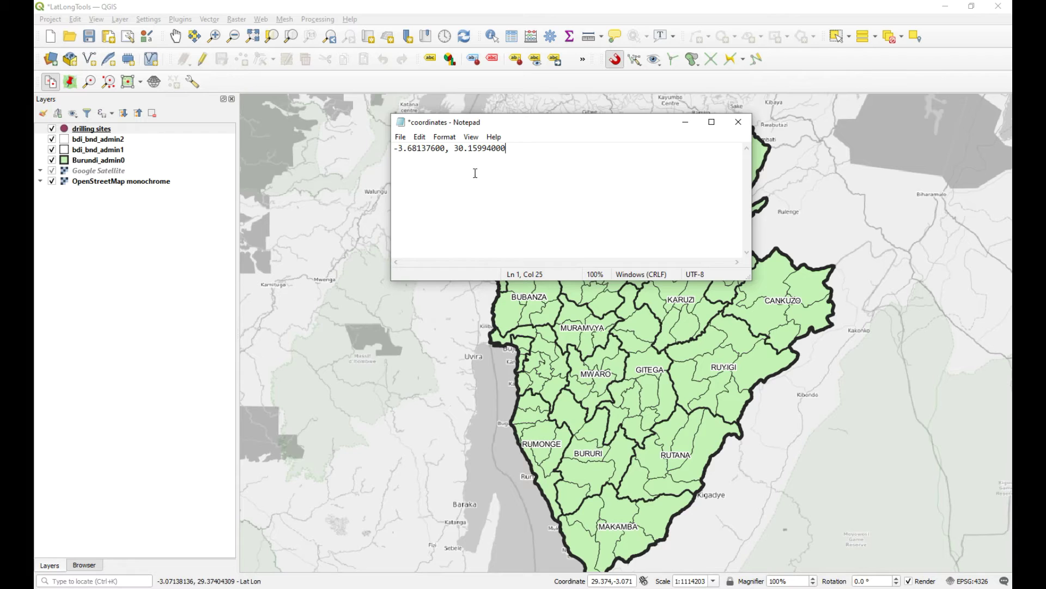
# Copy the coordinates of a point in northern Ruyigi and one in Bururi, pasting each on its own line of the Notepad coordinates file
pyautogui.click(734, 340)
pyautogui.click(735, 339)
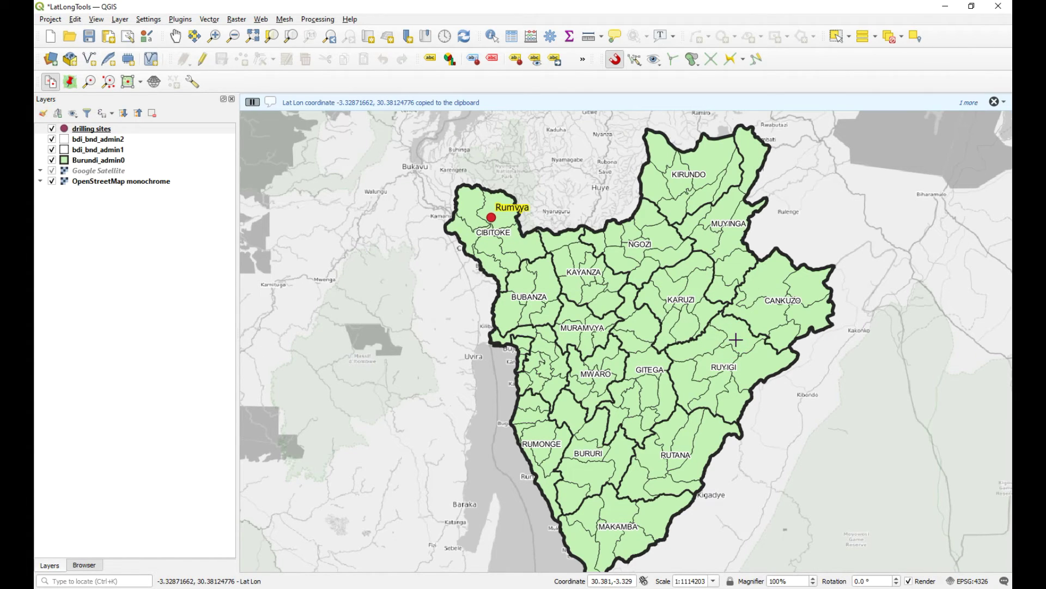
pyautogui.hotkey('alt', 'Tab')
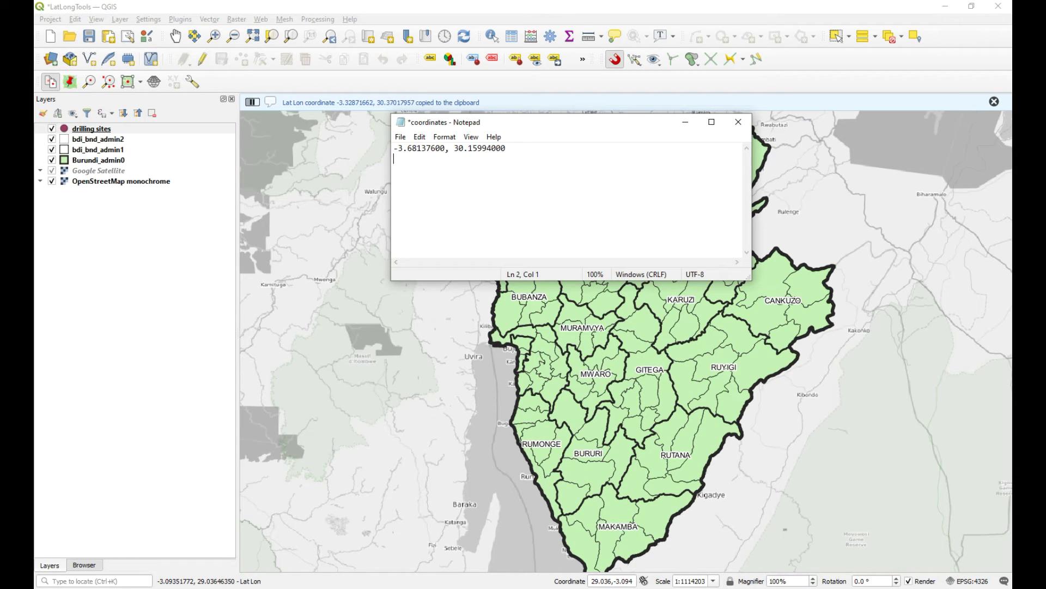
pyautogui.hotkey('ctrl', 'v')
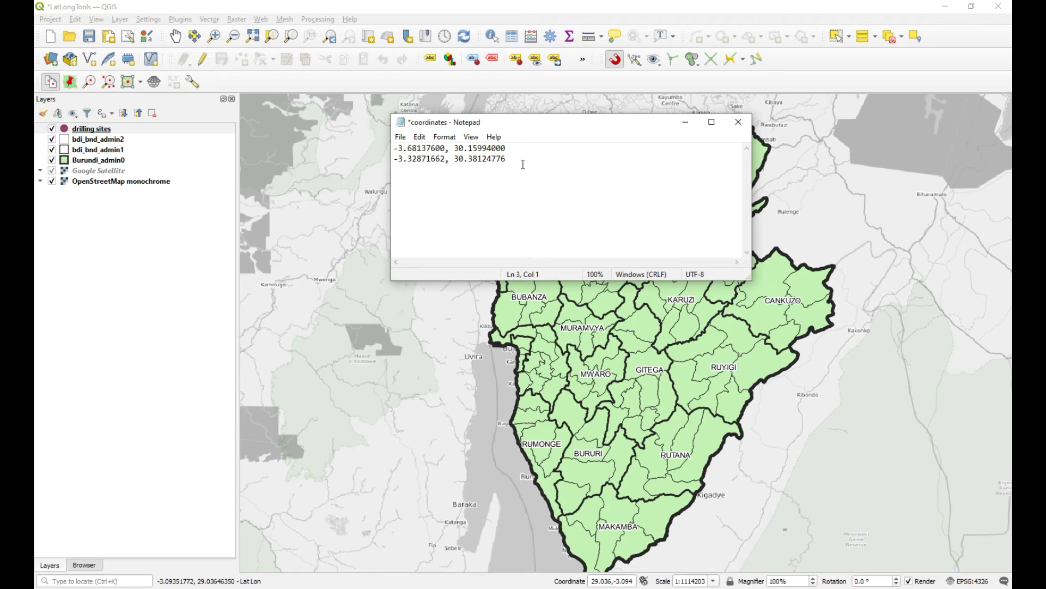
pyautogui.click(584, 471)
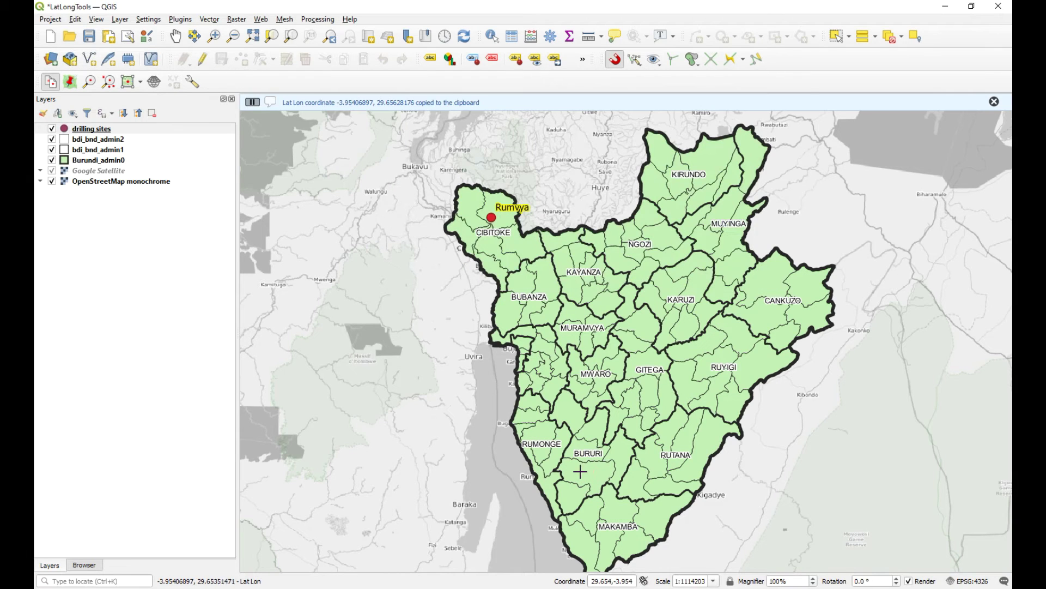
pyautogui.hotkey('alt', 'Tab')
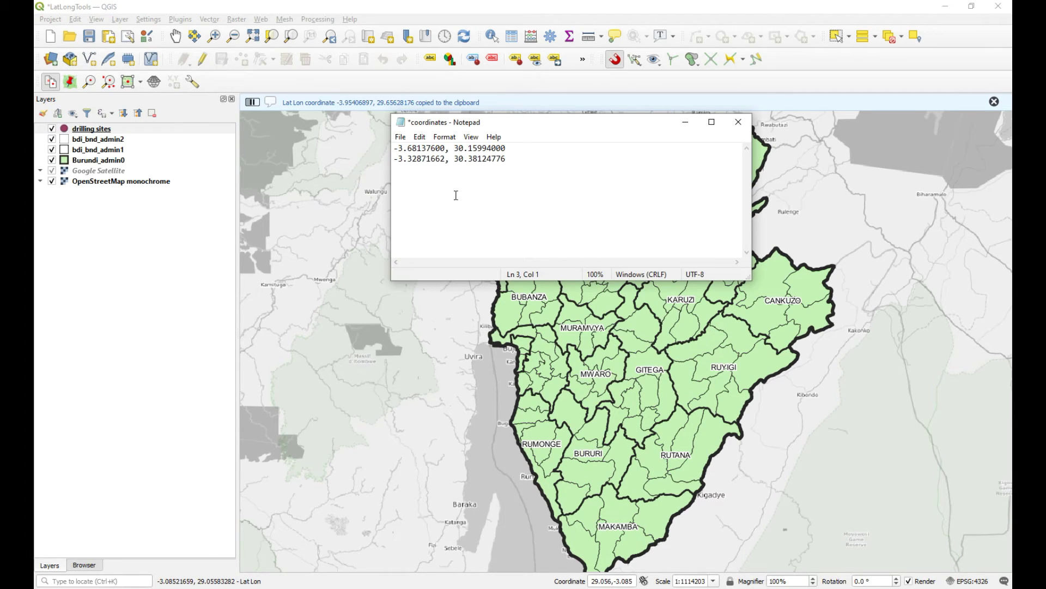
pyautogui.hotkey('ctrl', 'v')
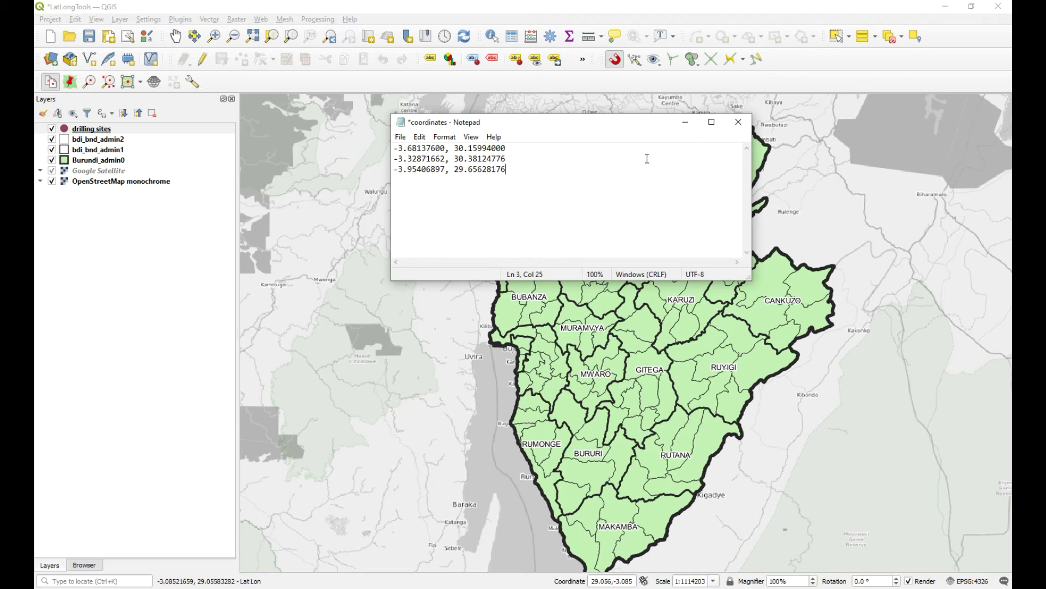
# Move Notepad clear of the Rumvya point, paste that site's copied coordinates on a new line, and close the file without saving
pyautogui.moveTo(581, 122); pyautogui.dragTo(722, 113)
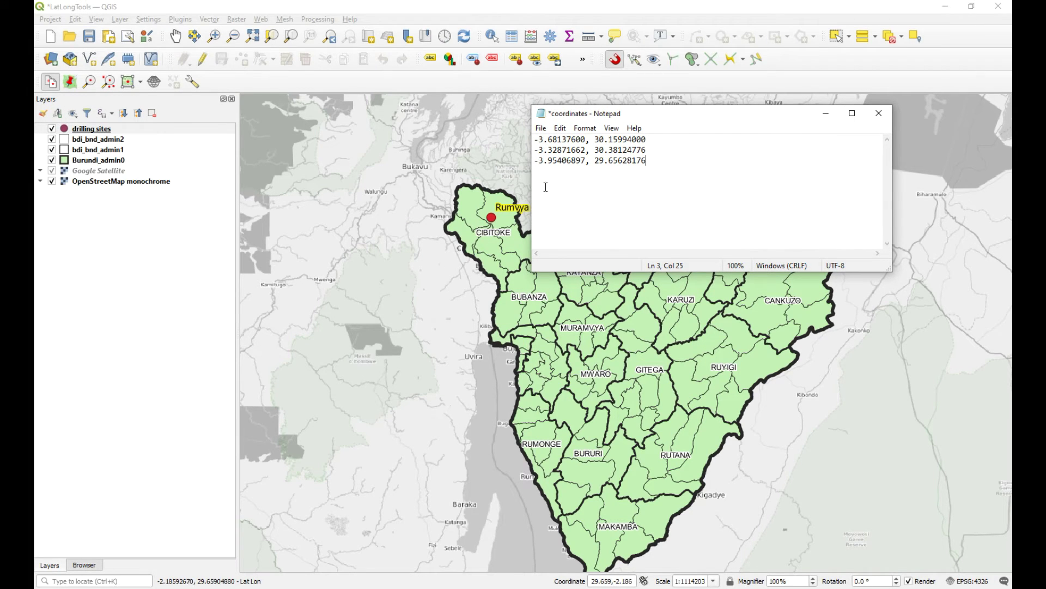
pyautogui.click(491, 217)
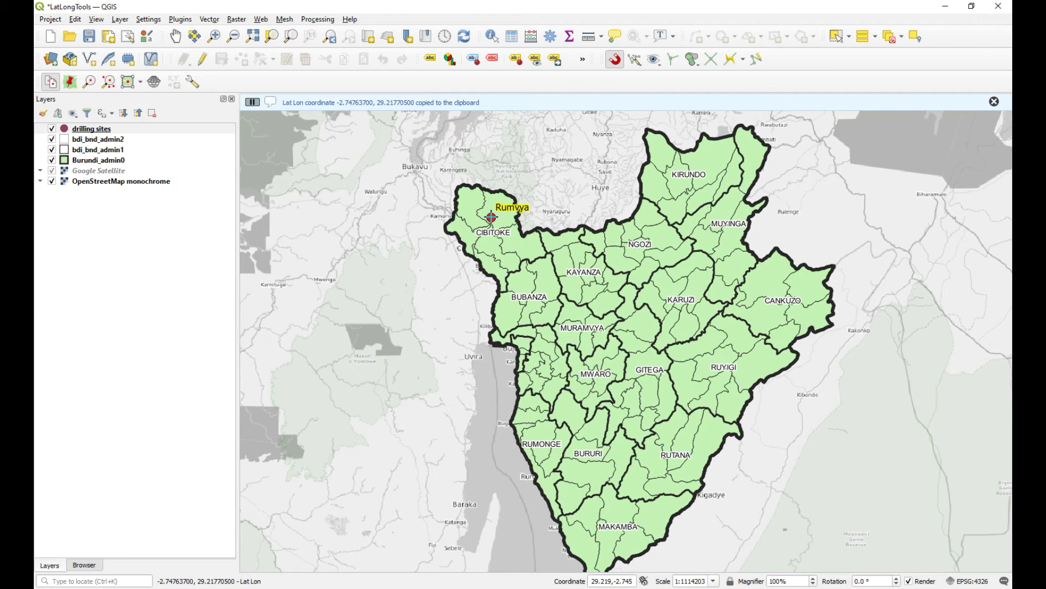
pyautogui.hotkey('alt', 'Tab')
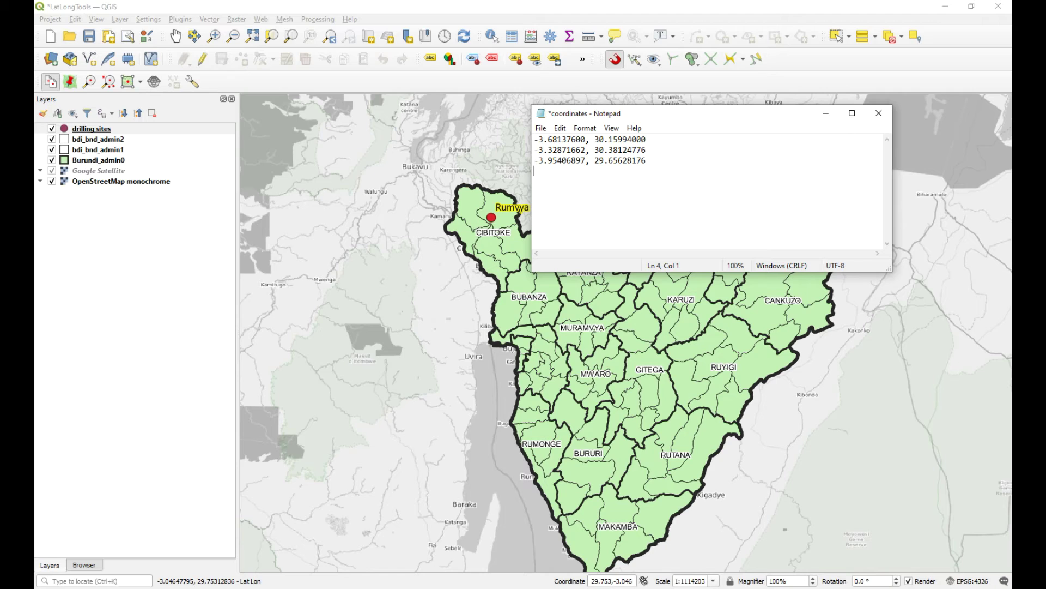
pyautogui.hotkey('ctrl', 'v')
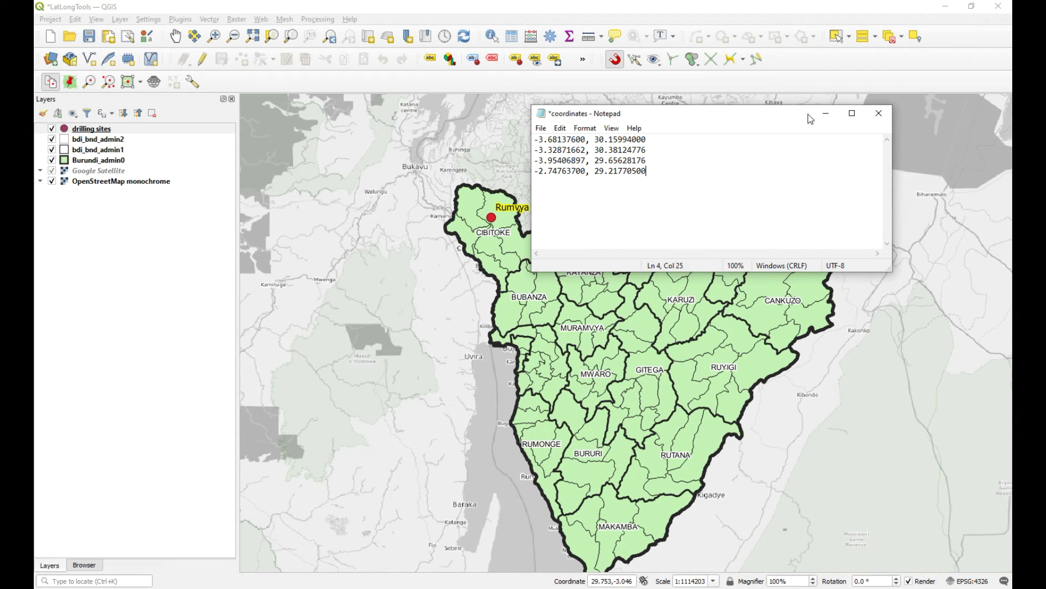
pyautogui.click(878, 114)
pyautogui.click(528, 313)
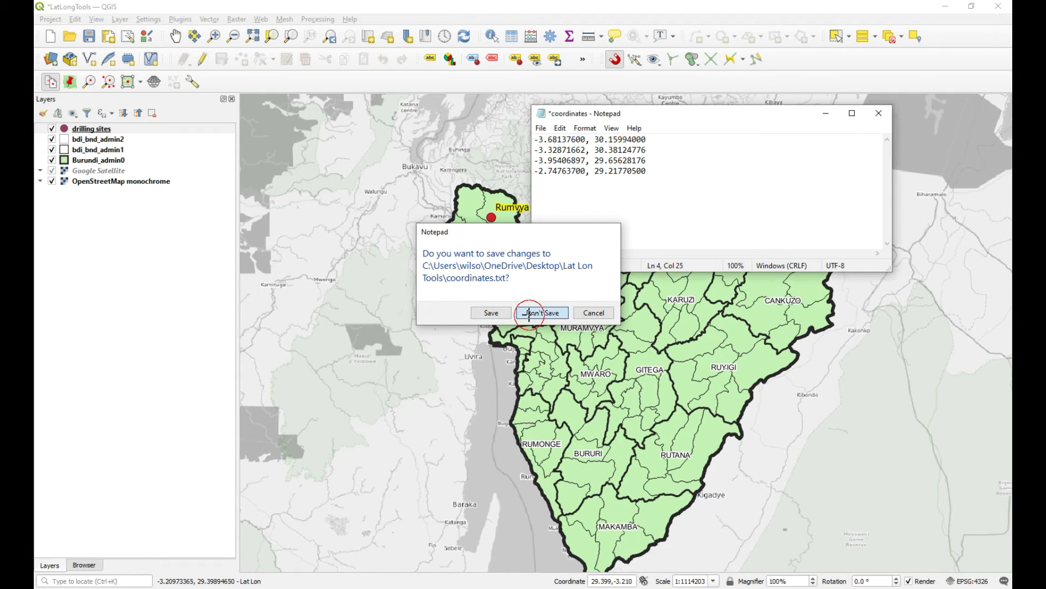
# Activate the external map tool, keep Google Map as provider for both mouse options, and enable Show marker on QGIS map in its settings
pyautogui.click(70, 82)
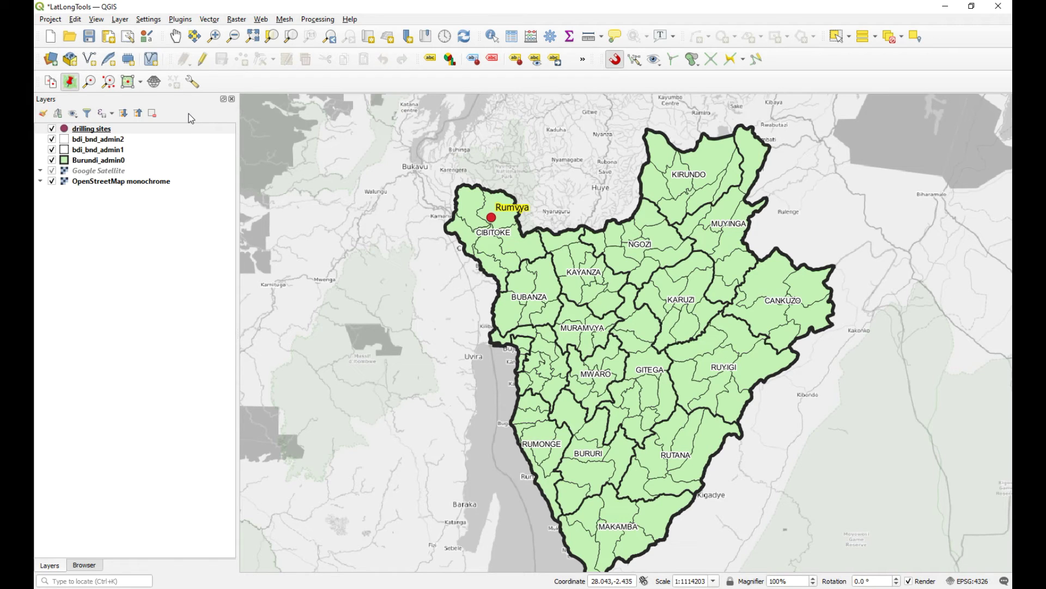
pyautogui.click(194, 82)
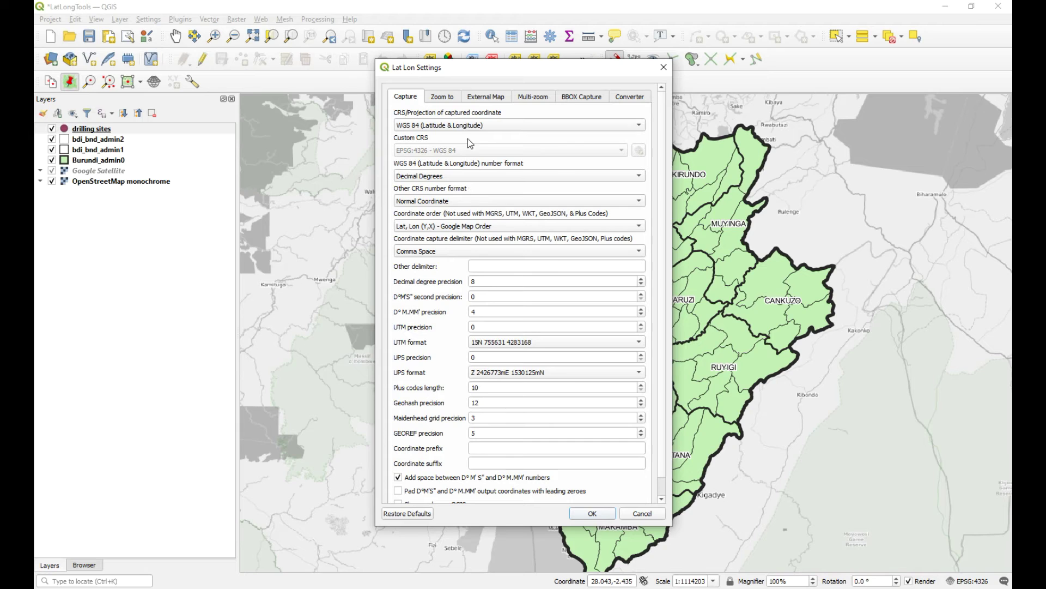
pyautogui.click(487, 97)
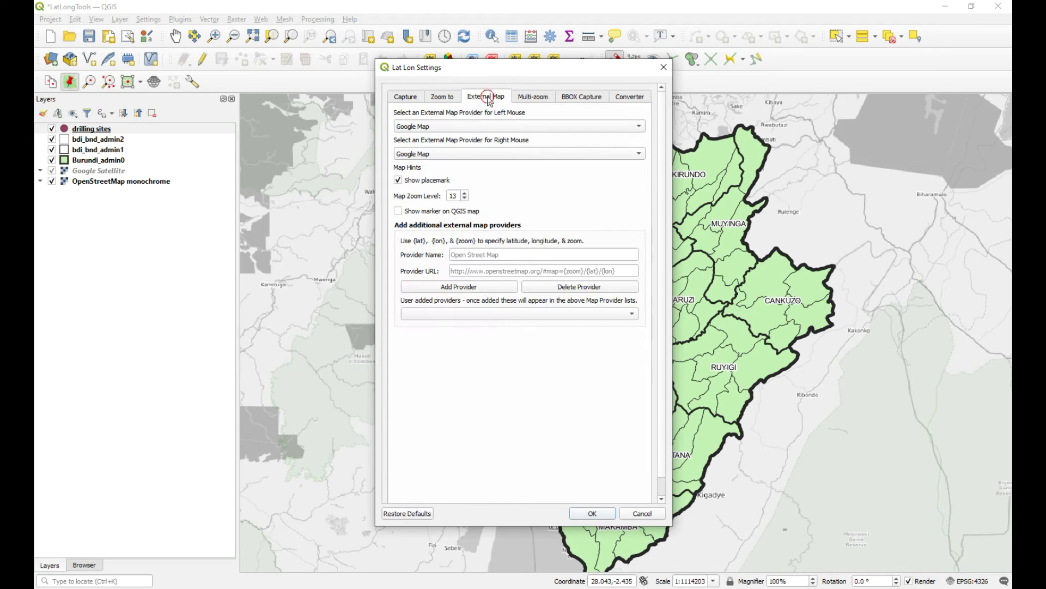
pyautogui.click(498, 128)
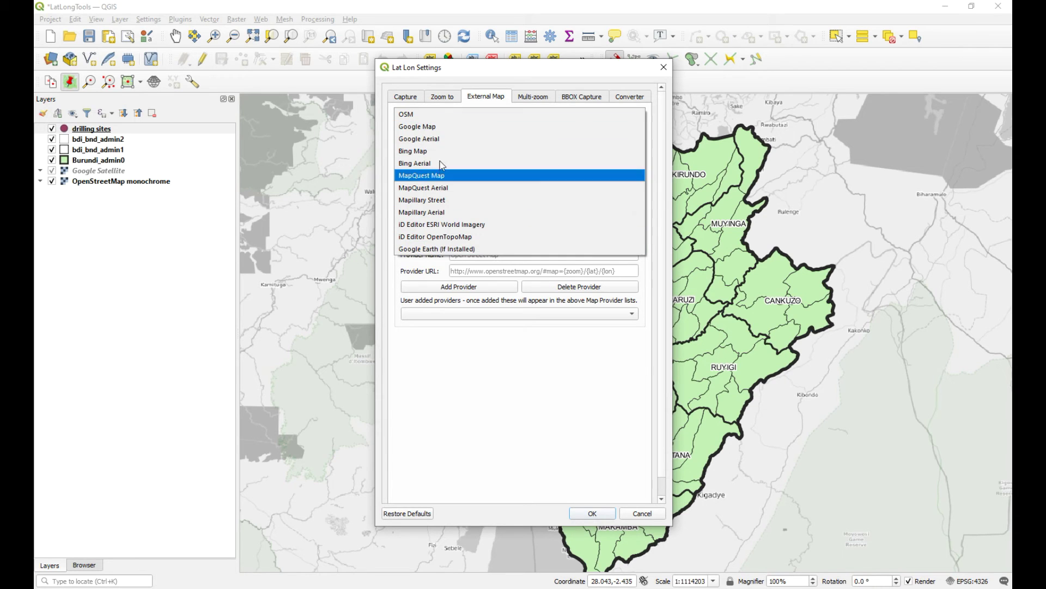
pyautogui.click(441, 127)
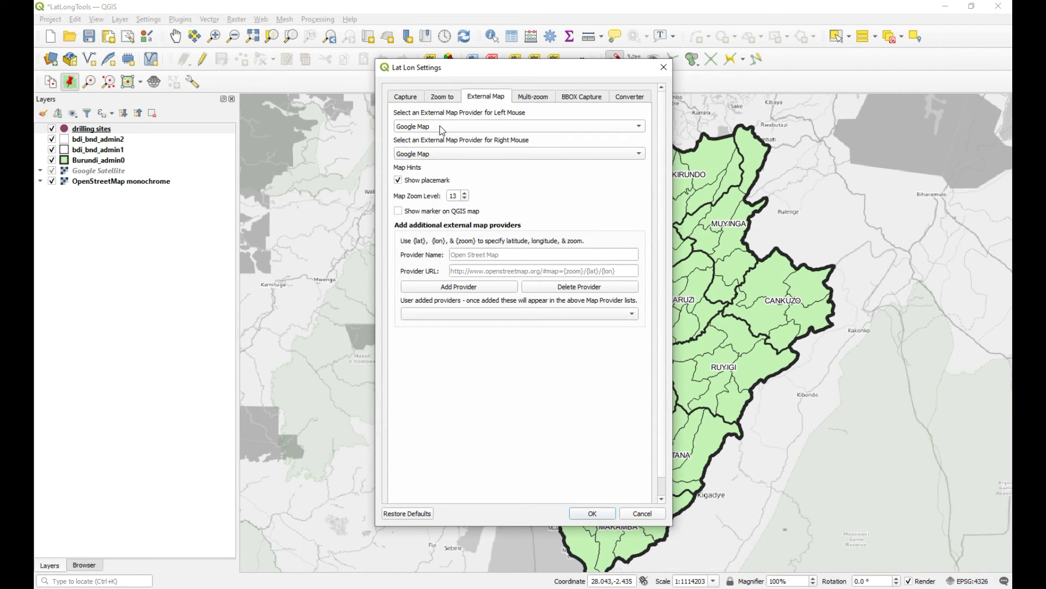
pyautogui.click(441, 152)
pyautogui.click(442, 154)
pyautogui.click(399, 211)
pyautogui.click(593, 513)
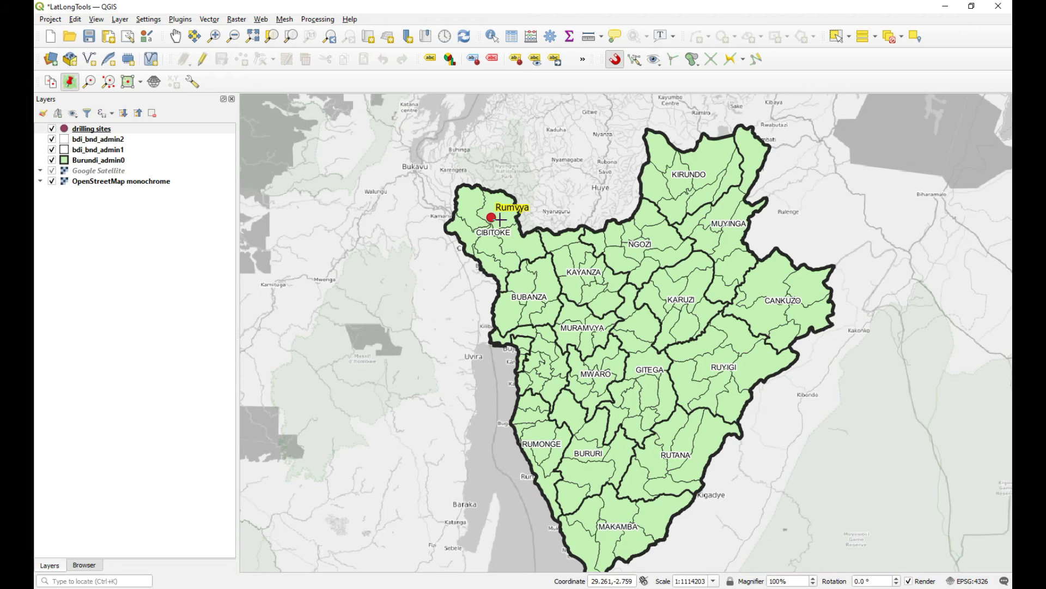
# Open the Rumvya drilling site in Google Maps, examine its location relative to Bujumbura and the rest of Burundi, and close the browser
pyautogui.click(491, 217)
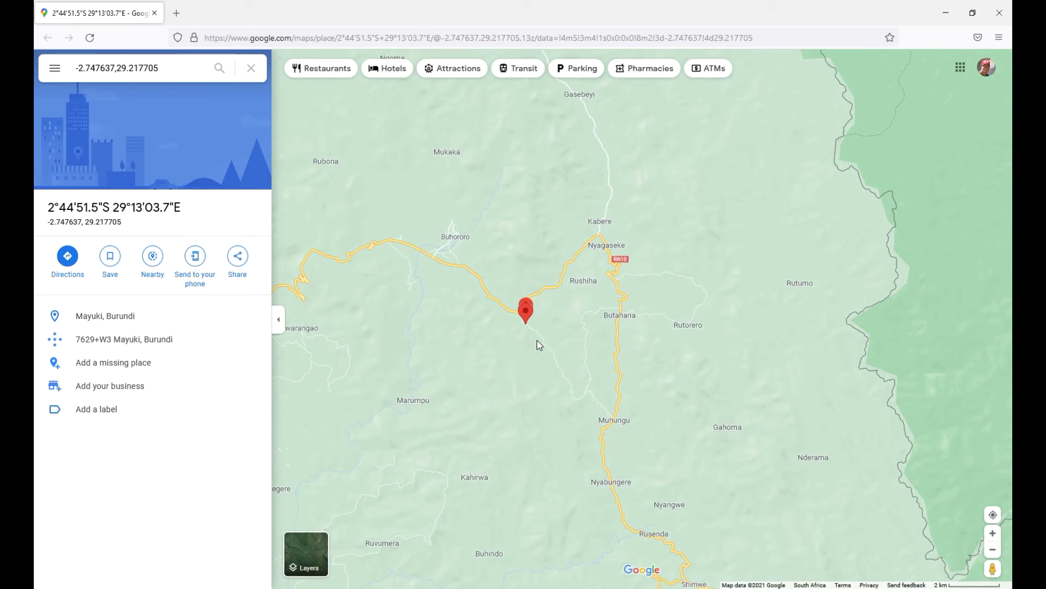
pyautogui.scroll(-2, 538, 345)
pyautogui.scroll(-2, 538, 340)
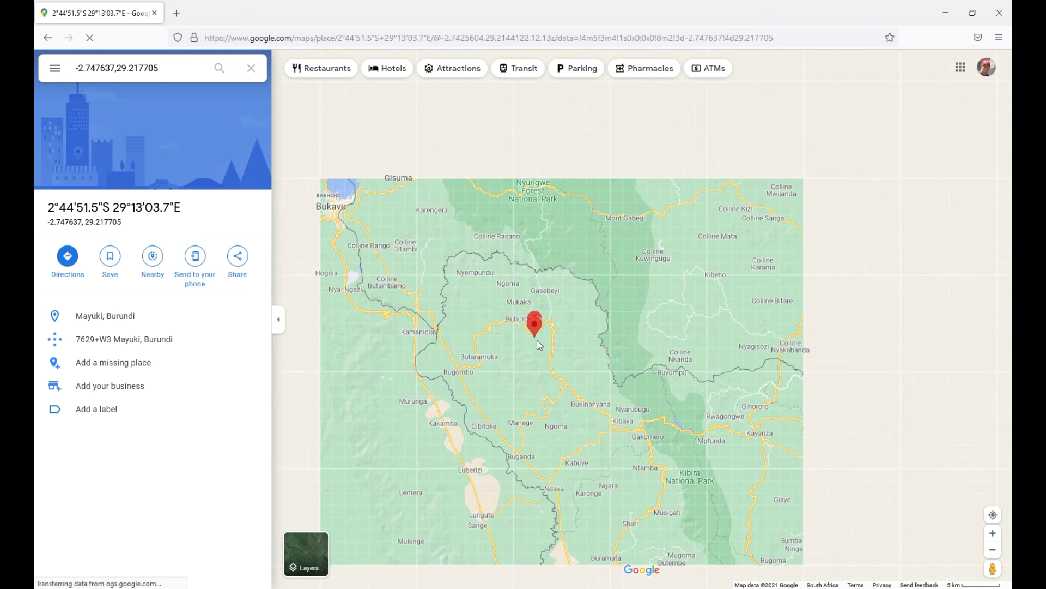
pyautogui.moveTo(519, 374); pyautogui.dragTo(484, 285)
pyautogui.scroll(-1, 519, 300)
pyautogui.moveTo(525, 327); pyautogui.dragTo(511, 254)
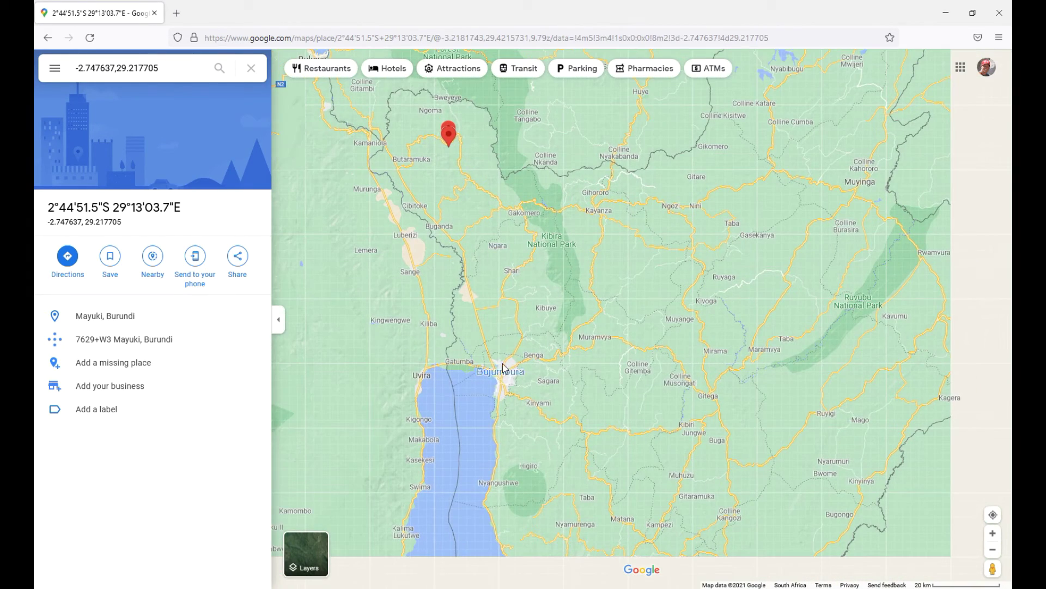
pyautogui.moveTo(464, 196); pyautogui.dragTo(475, 218)
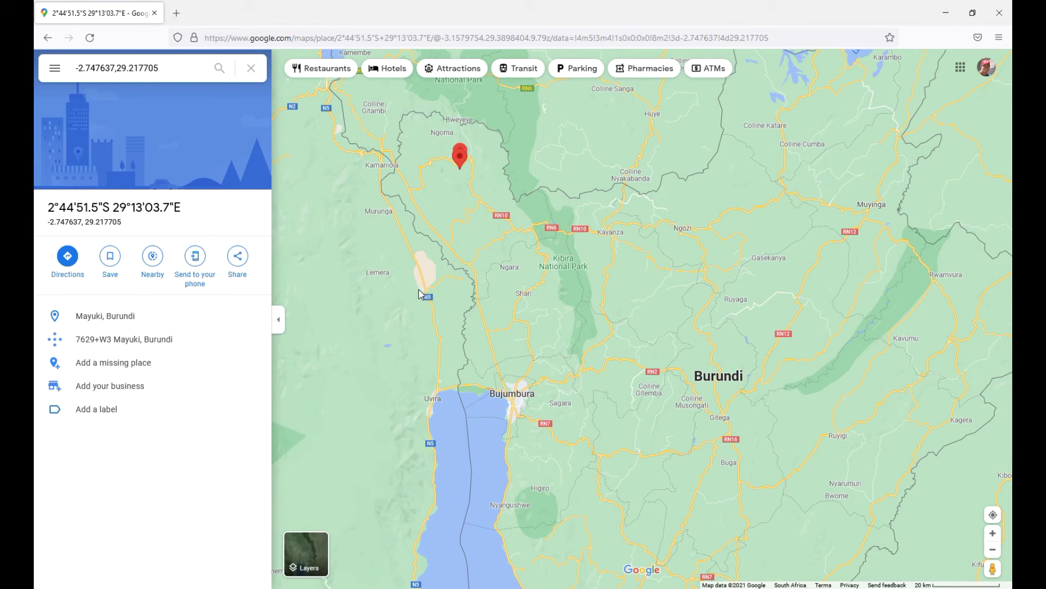
pyautogui.click(1000, 15)
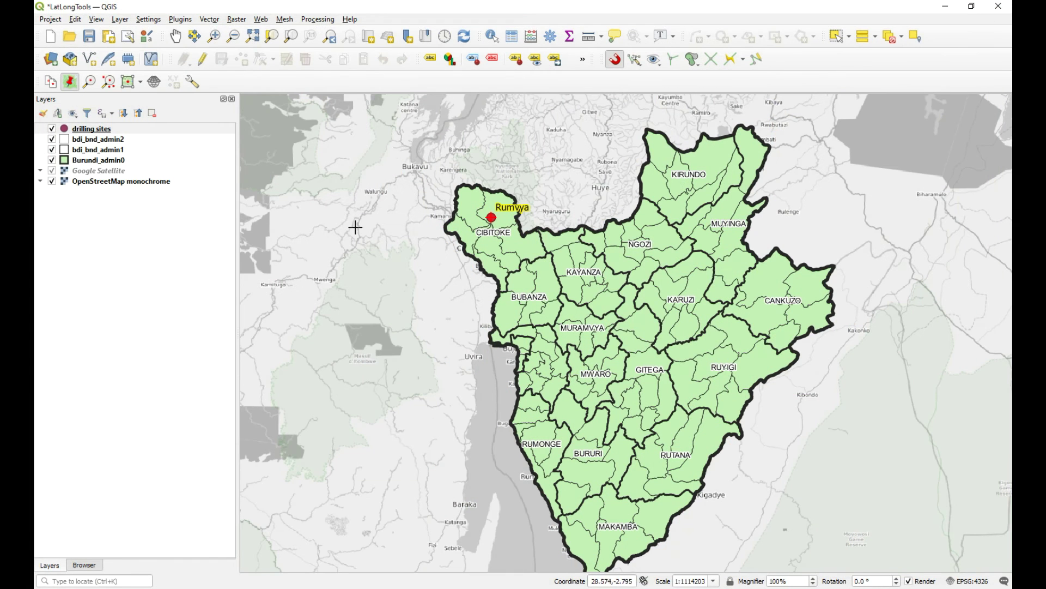
# Zoom the map to the coordinate -2.74763700, 29.21770500 with the Zoom to Coordinate tool
pyautogui.click(90, 82)
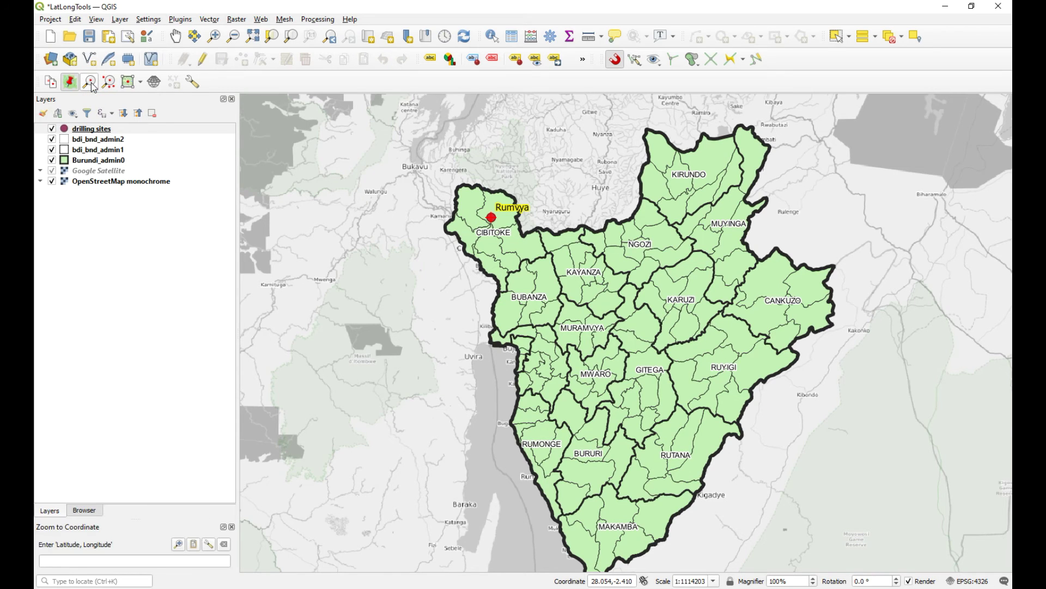
pyautogui.click(113, 559)
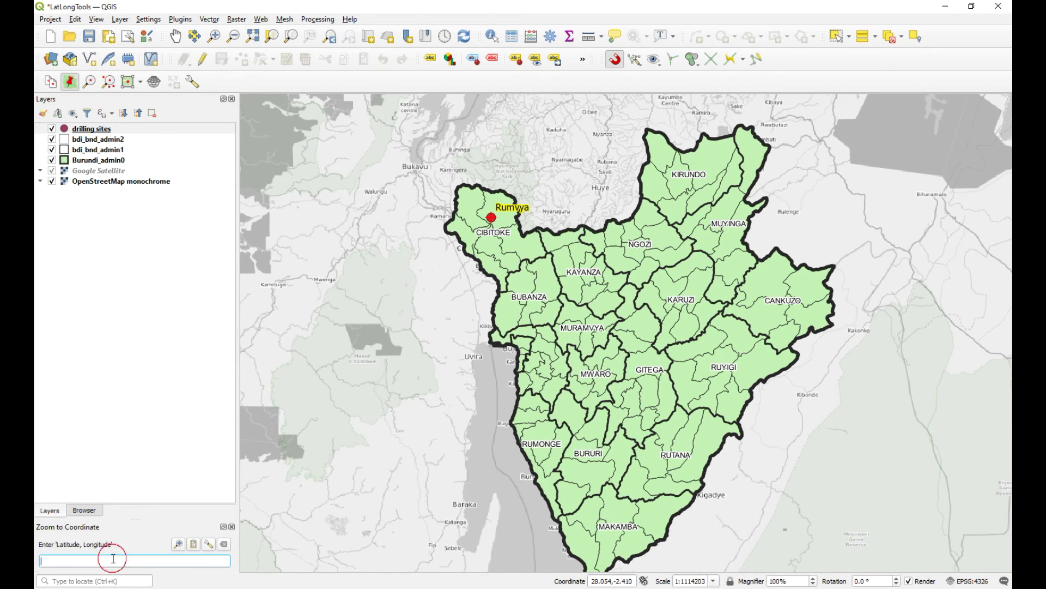
pyautogui.write('-2.74763700, 29.21770500')
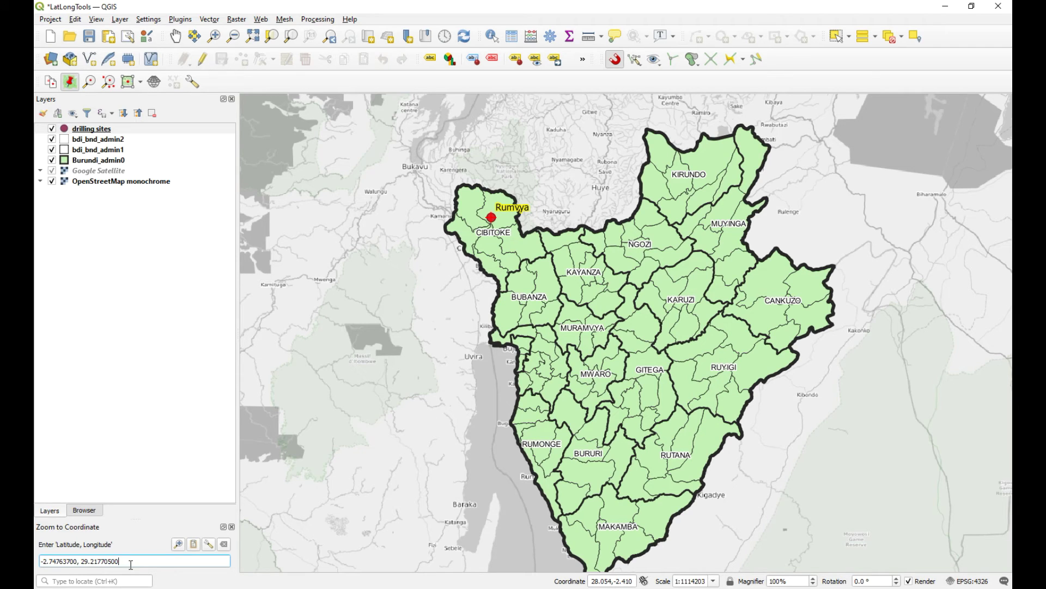
pyautogui.click(179, 545)
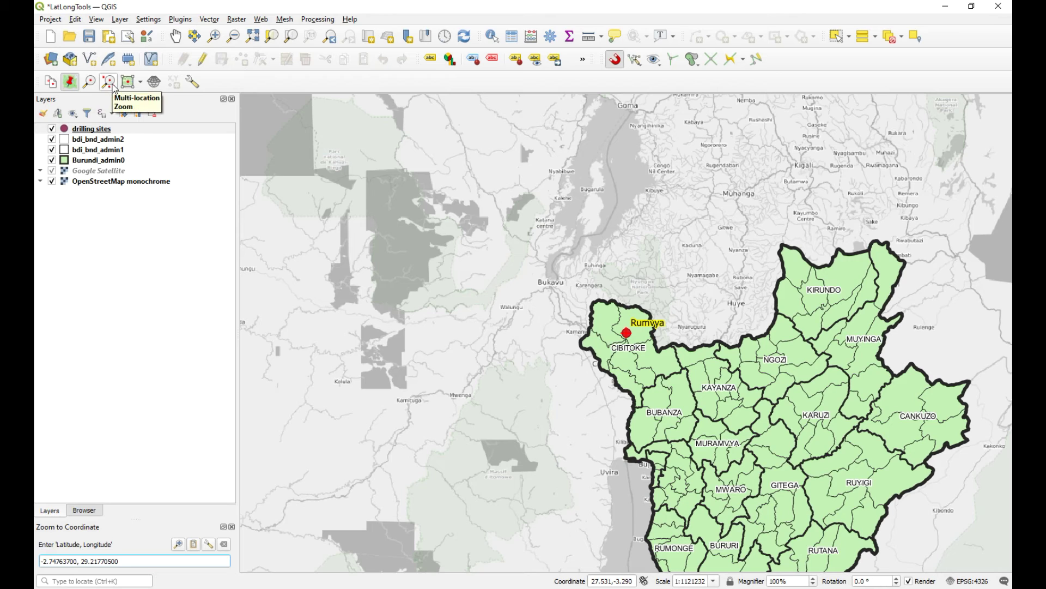
# Return the map to its previous extent and clear the coordinate entered for Zoom to Coordinate
pyautogui.click(330, 36)
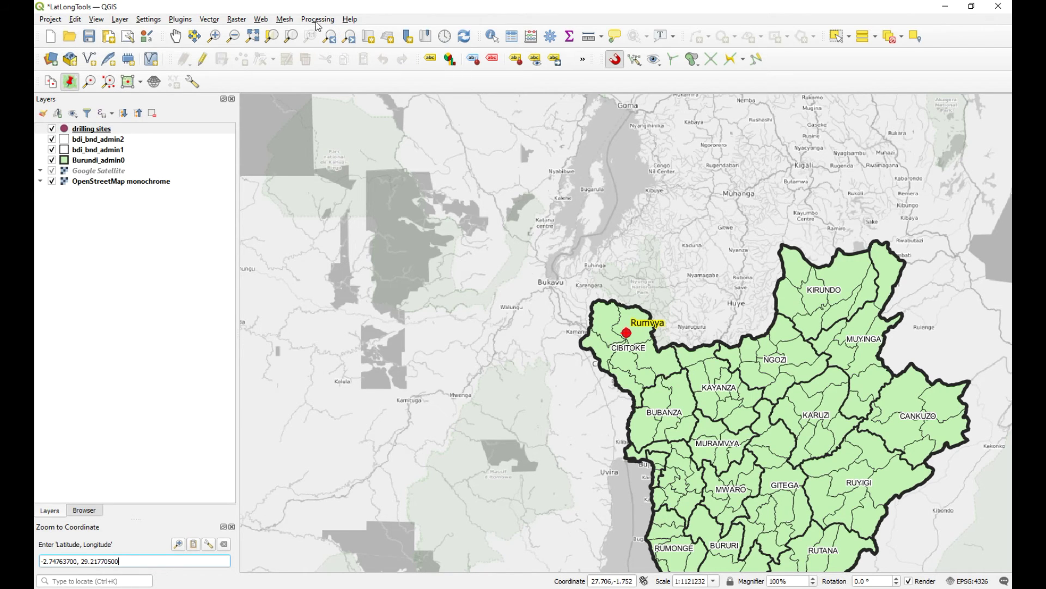
pyautogui.click(330, 39)
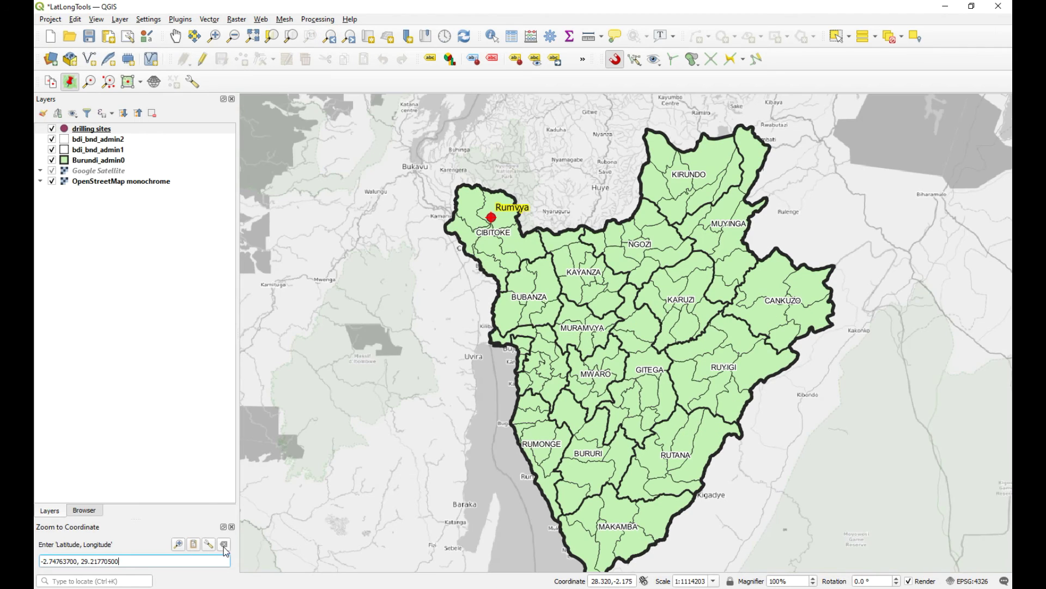
pyautogui.click(225, 548)
# Open the Multi-Location Zoom dialog and arrange it beside the map so that all of Burundi stays uncovered
pyautogui.click(108, 82)
pyautogui.moveTo(256, 129); pyautogui.dragTo(874, 301)
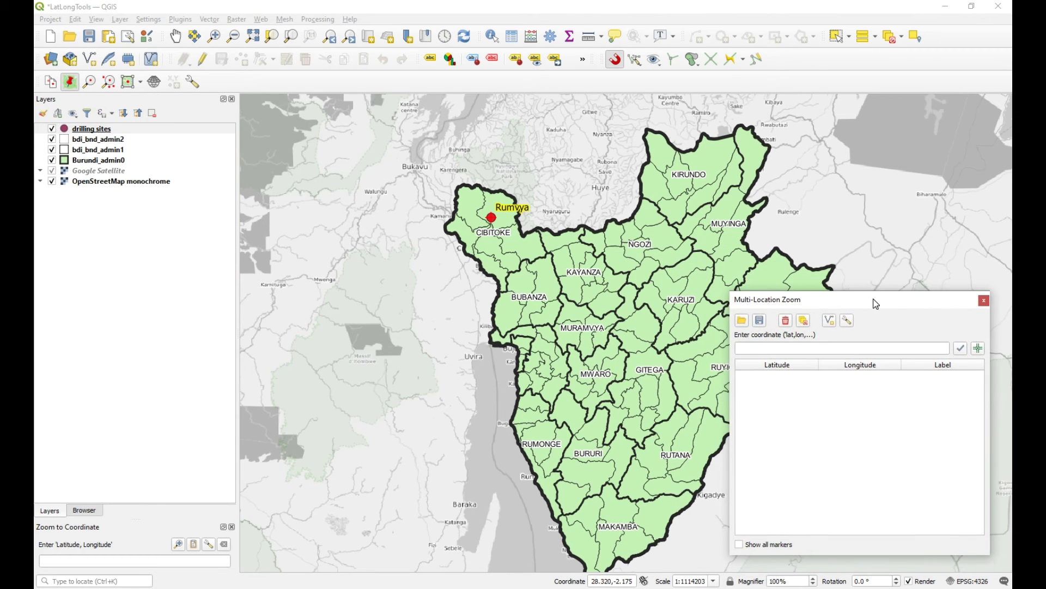
pyautogui.click(176, 37)
pyautogui.moveTo(545, 262); pyautogui.dragTo(397, 240)
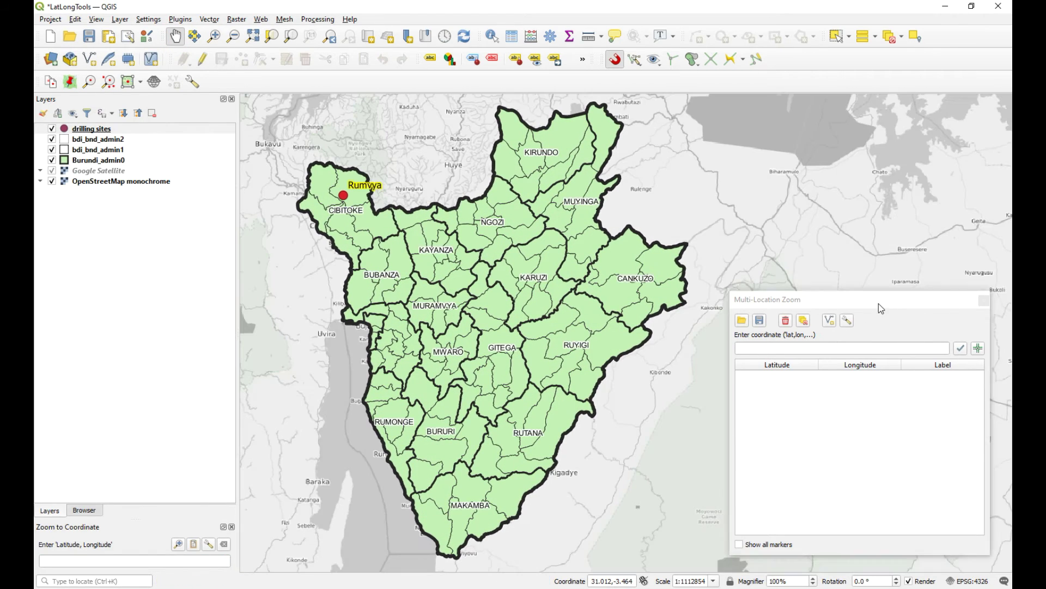
pyautogui.click(879, 303)
# Add five map locations to the Multi-Location Zoom list: the Rumvya site, eastern Bubanza, the boundary southwest of Bubanza, eastern Karuzi and western Ruyigi
pyautogui.click(980, 349)
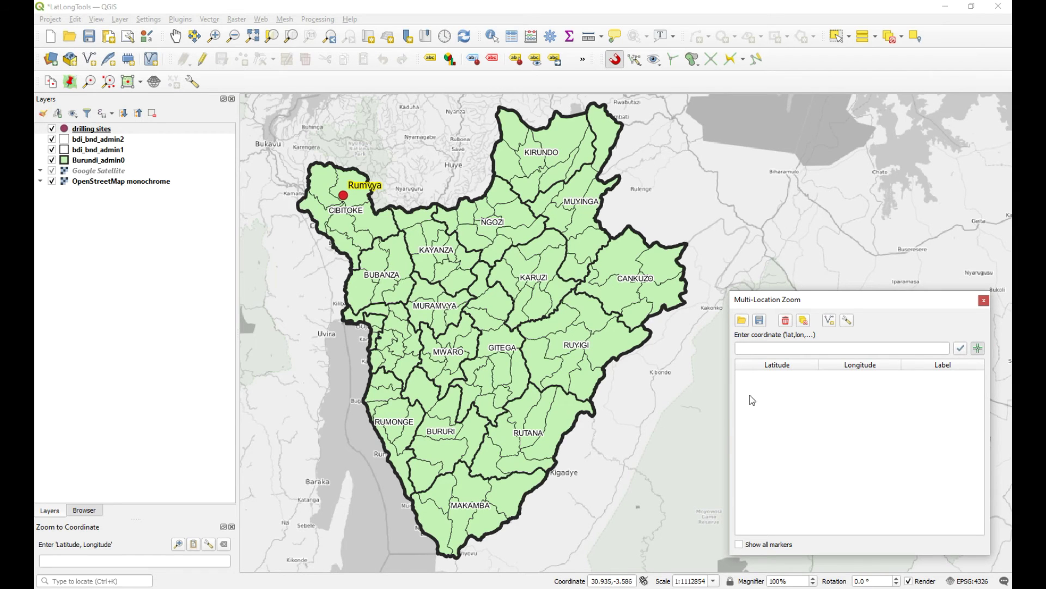
pyautogui.click(344, 195)
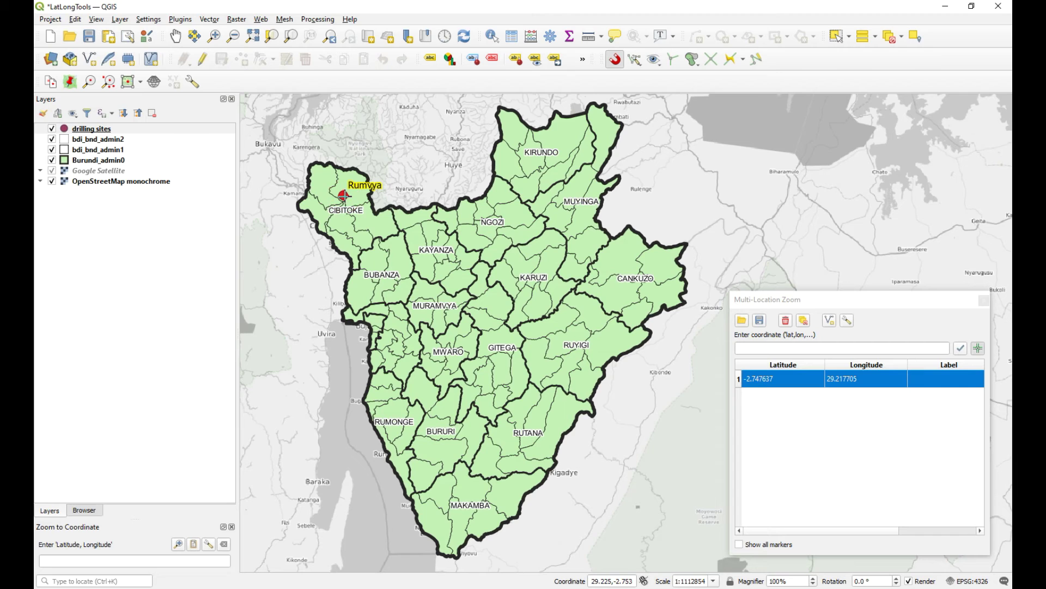
pyautogui.click(400, 265)
pyautogui.click(370, 327)
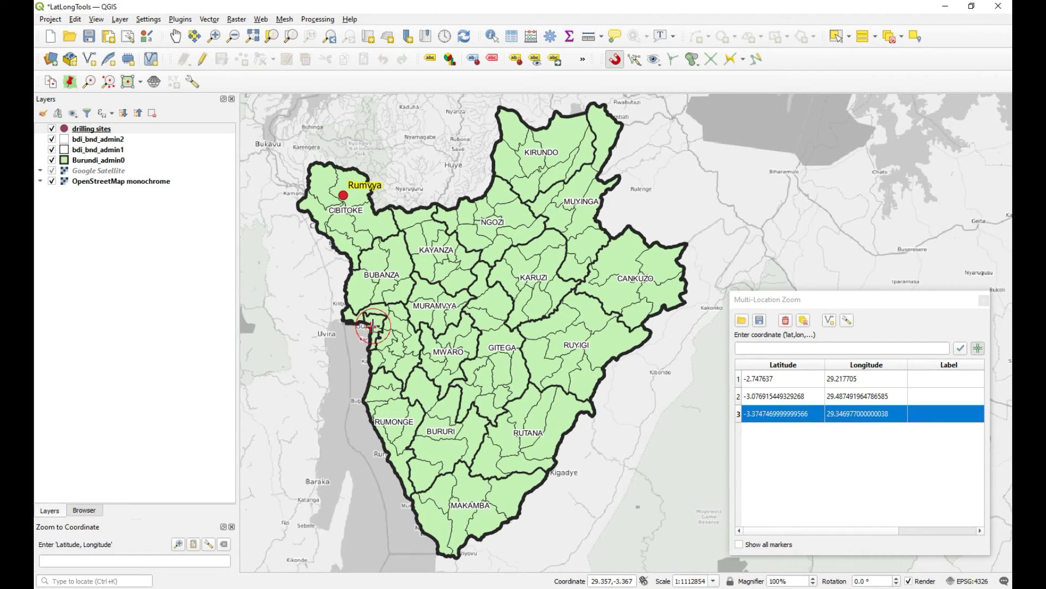
pyautogui.click(556, 292)
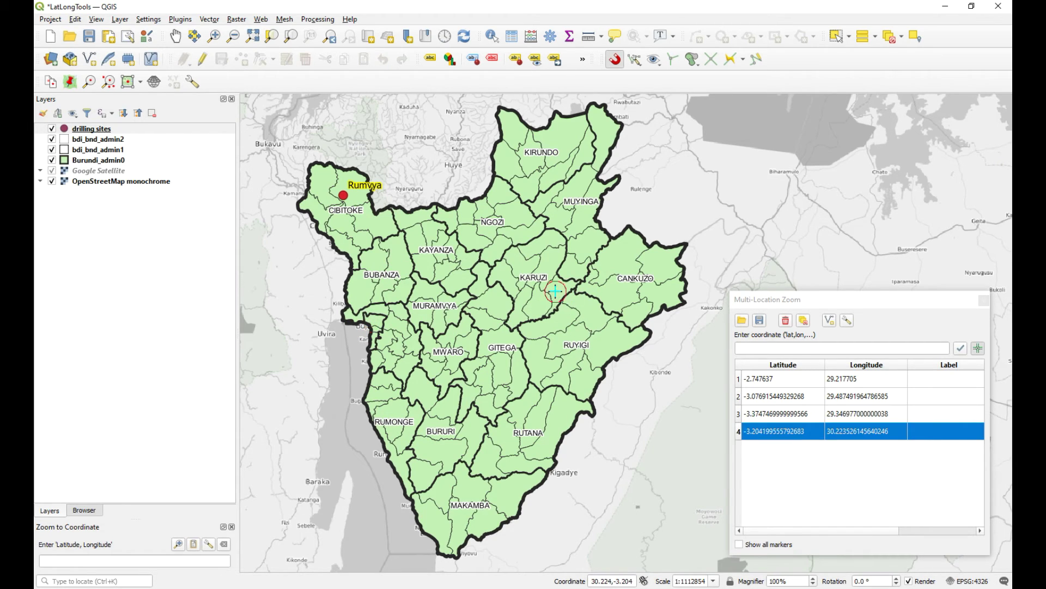
pyautogui.click(535, 359)
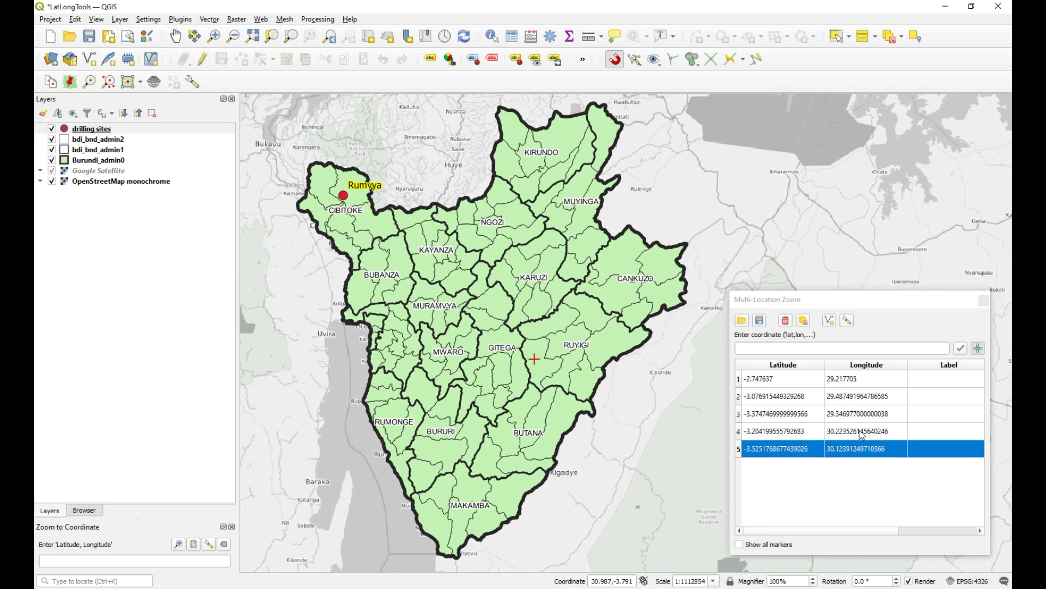
# Label the third Multi-Location Zoom entry Bujumbura and create a point layer from the listed locations
pyautogui.click(930, 417)
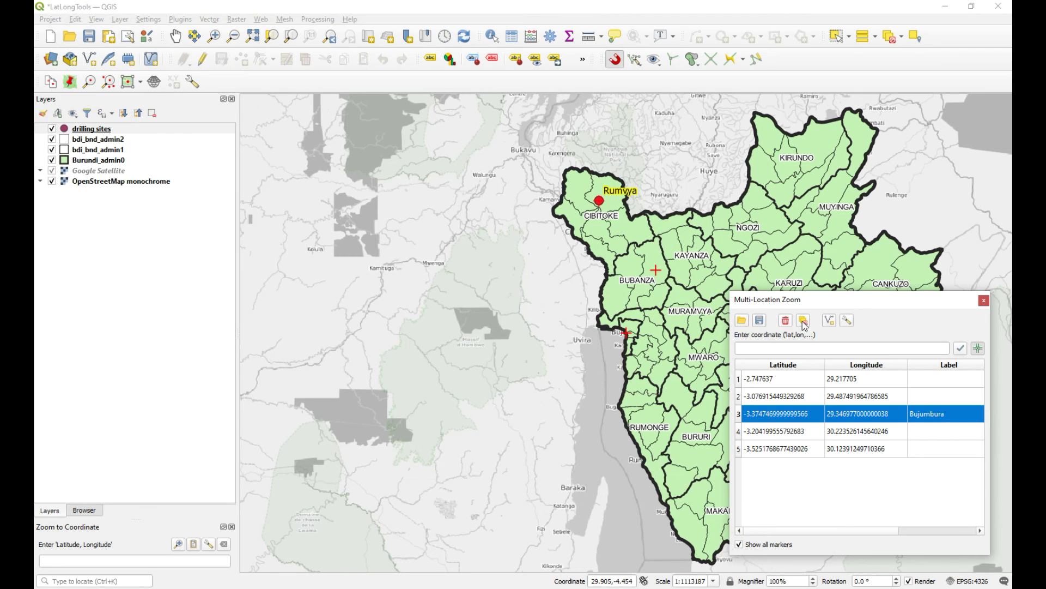
pyautogui.moveTo(855, 305); pyautogui.dragTo(831, 284)
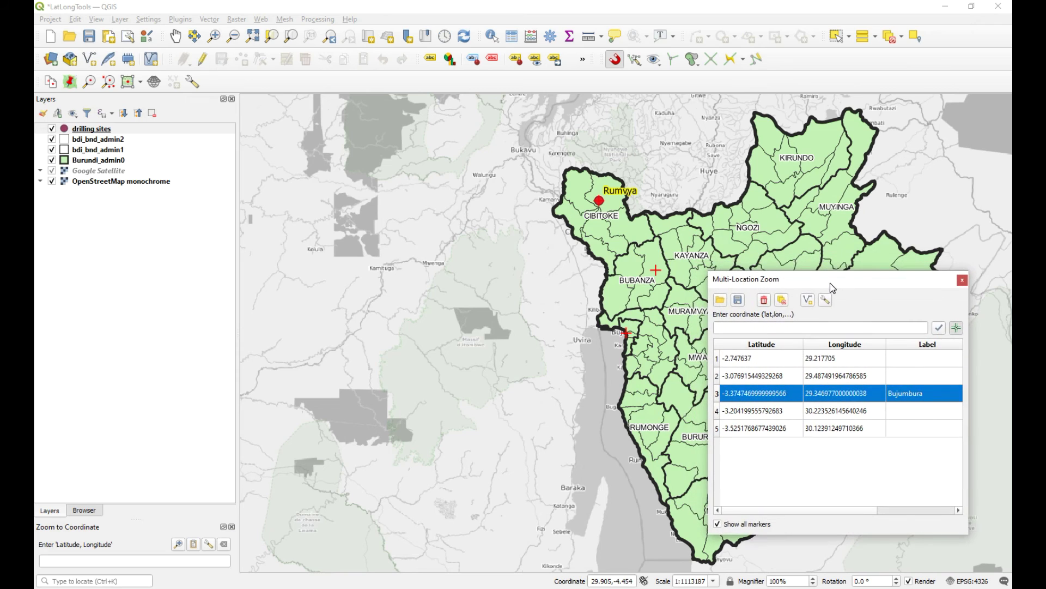
pyautogui.click(809, 300)
pyautogui.click(963, 280)
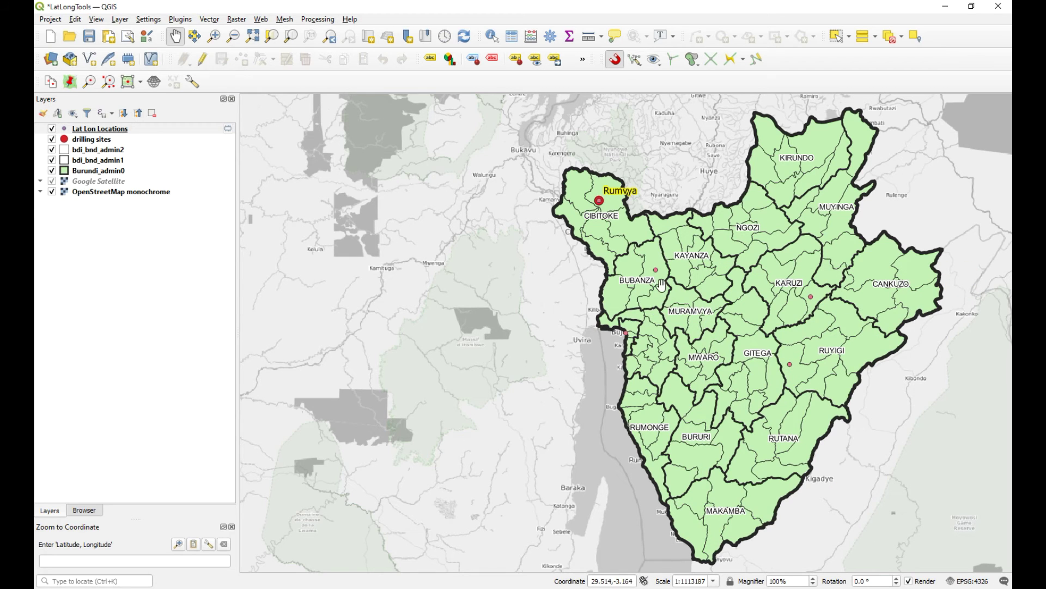
# Style the Lat Lon Locations layer with the dot green symbol and place it below the drilling sites layer
pyautogui.click(63, 132)
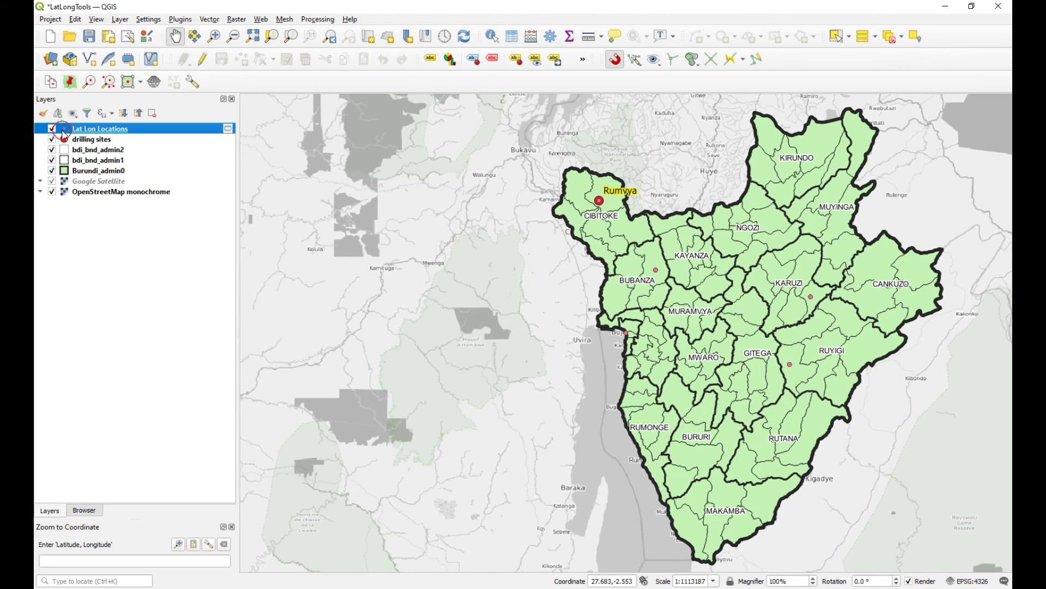
pyautogui.doubleClick(64, 133)
pyautogui.click(149, 167)
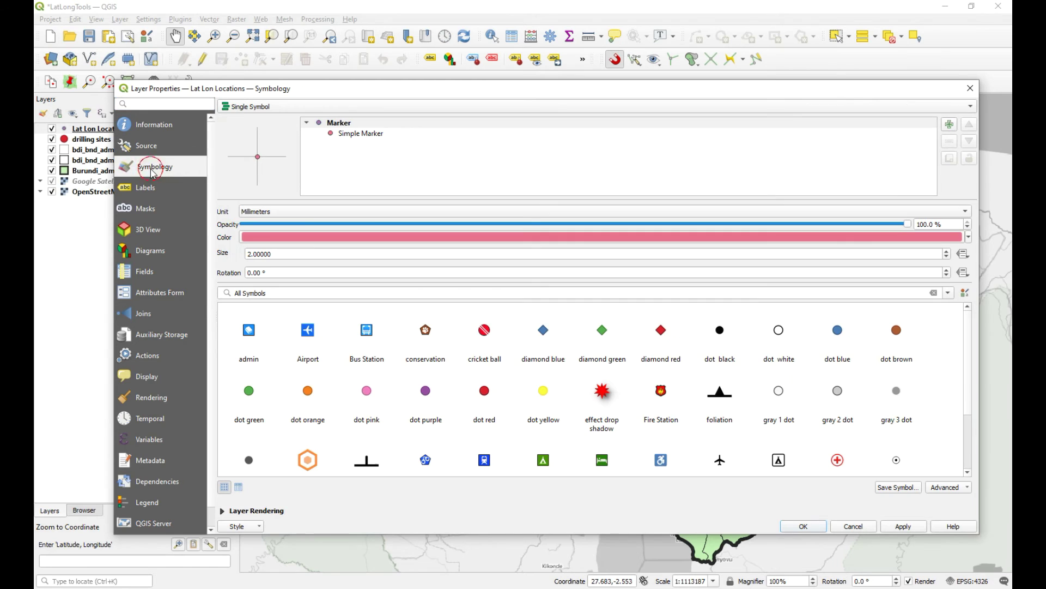
pyautogui.click(250, 393)
pyautogui.click(804, 530)
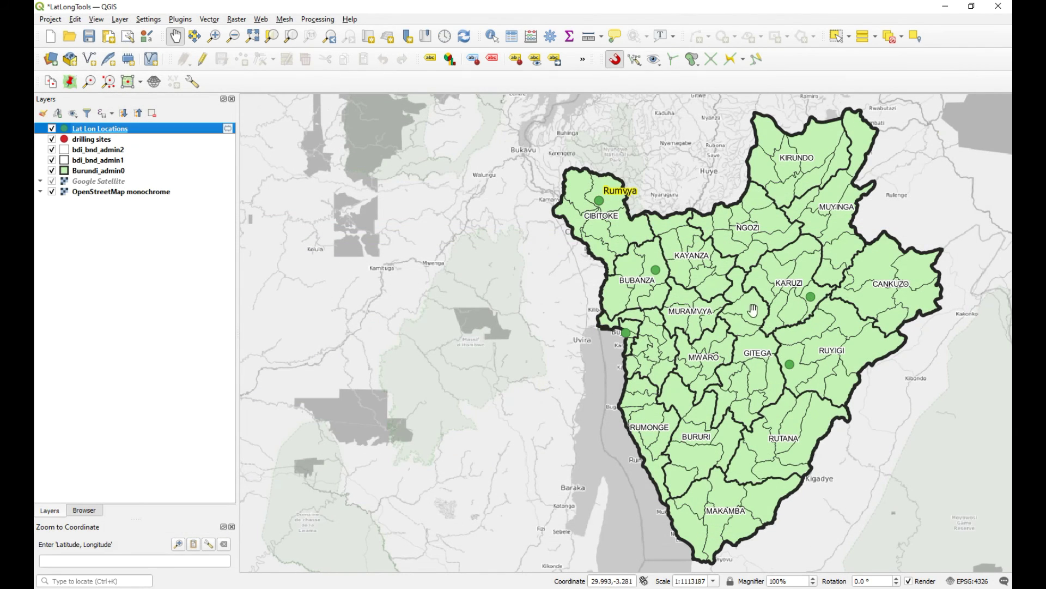
pyautogui.moveTo(91, 132); pyautogui.dragTo(101, 135)
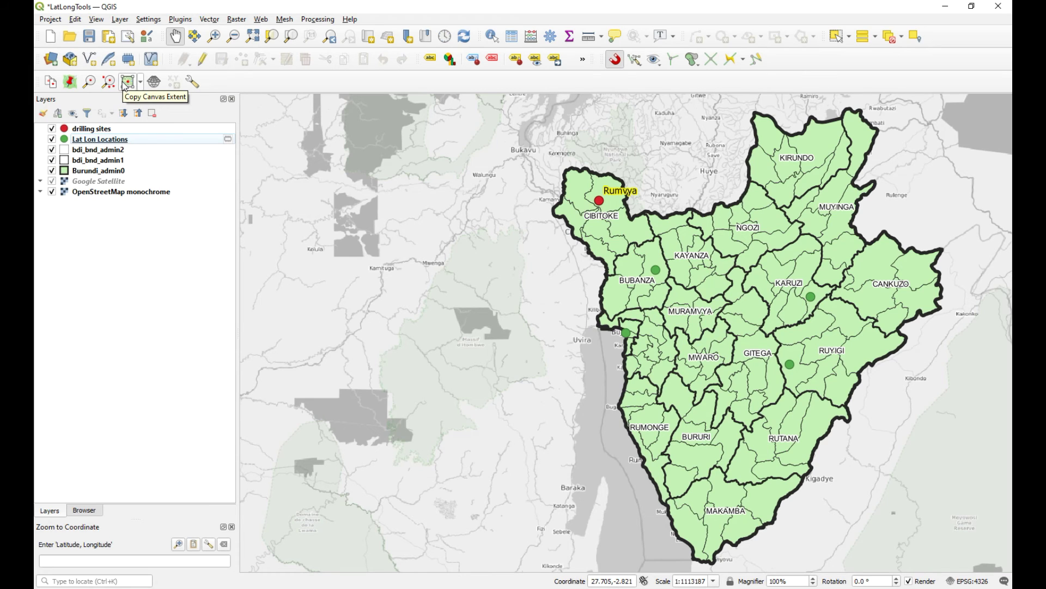
# Copy the canvas extent and paste it into the coordinates text file from the Lat Lon Tools folder
pyautogui.click(131, 87)
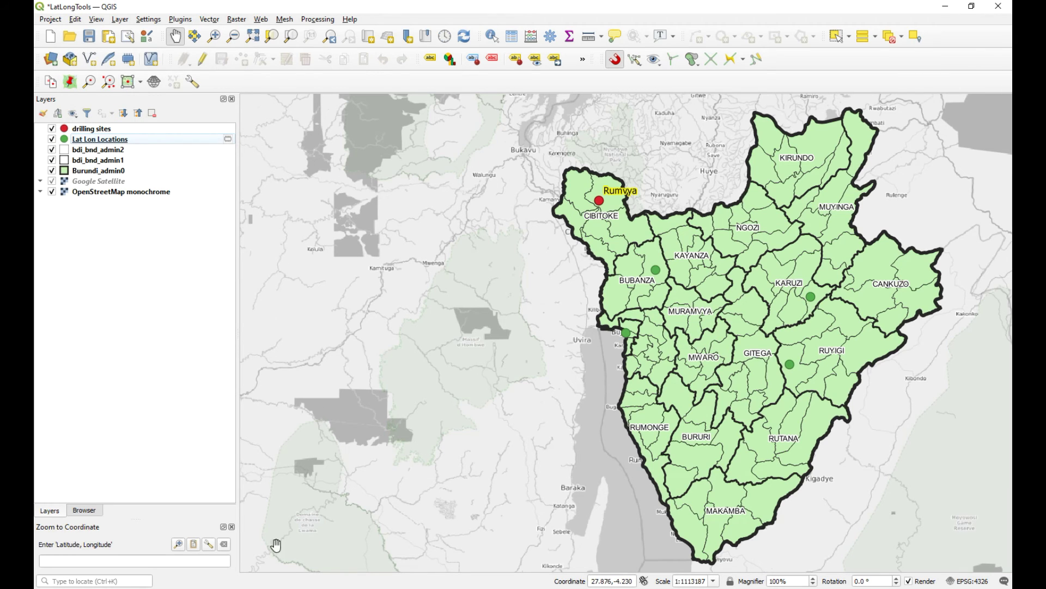
pyautogui.press('super+e')
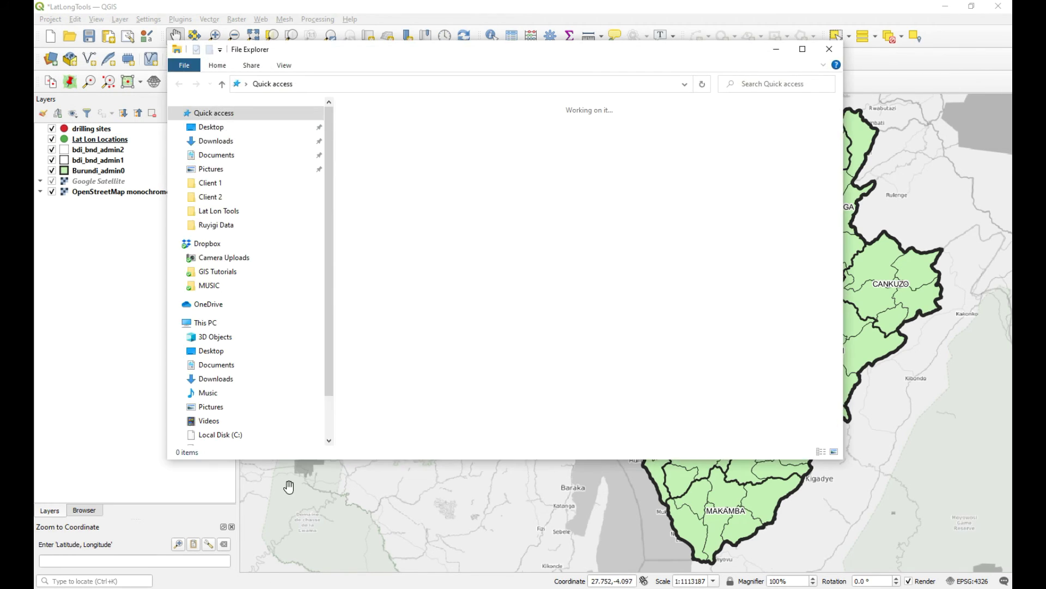
pyautogui.doubleClick(407, 207)
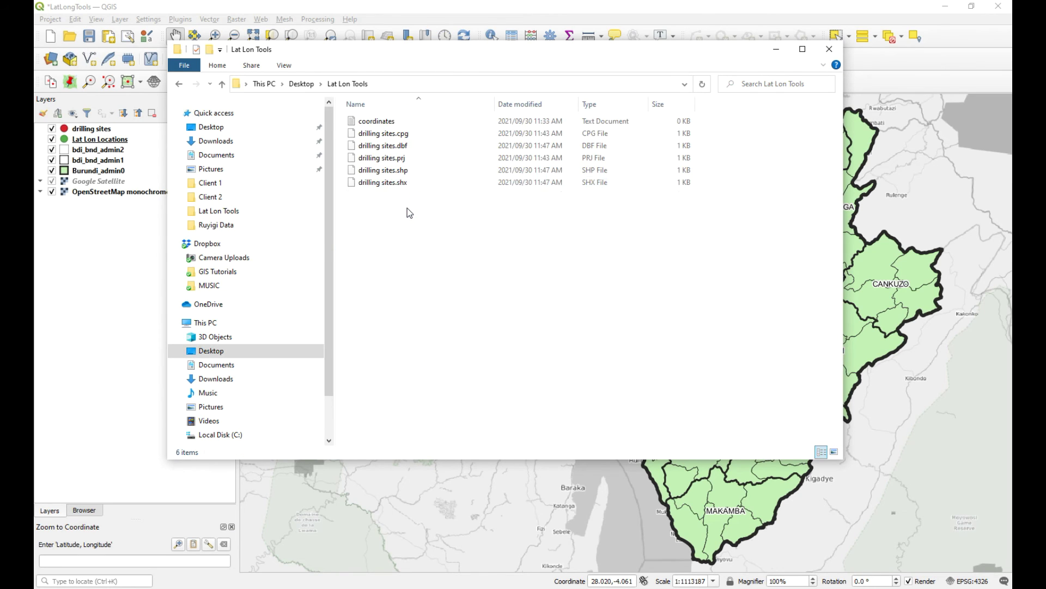
pyautogui.click(390, 121)
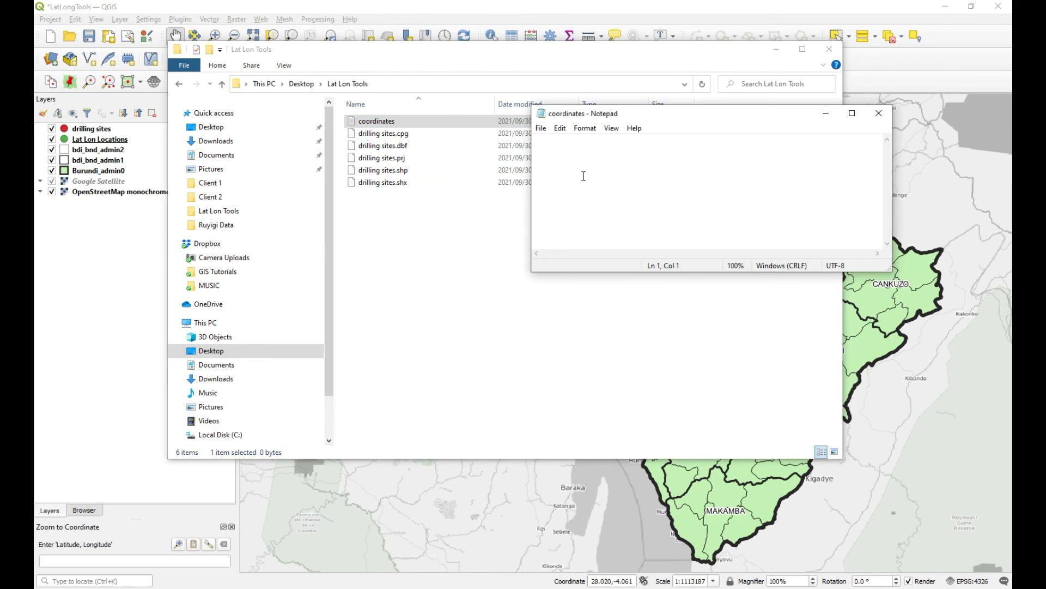
pyautogui.hotkey('ctrl', 'v')
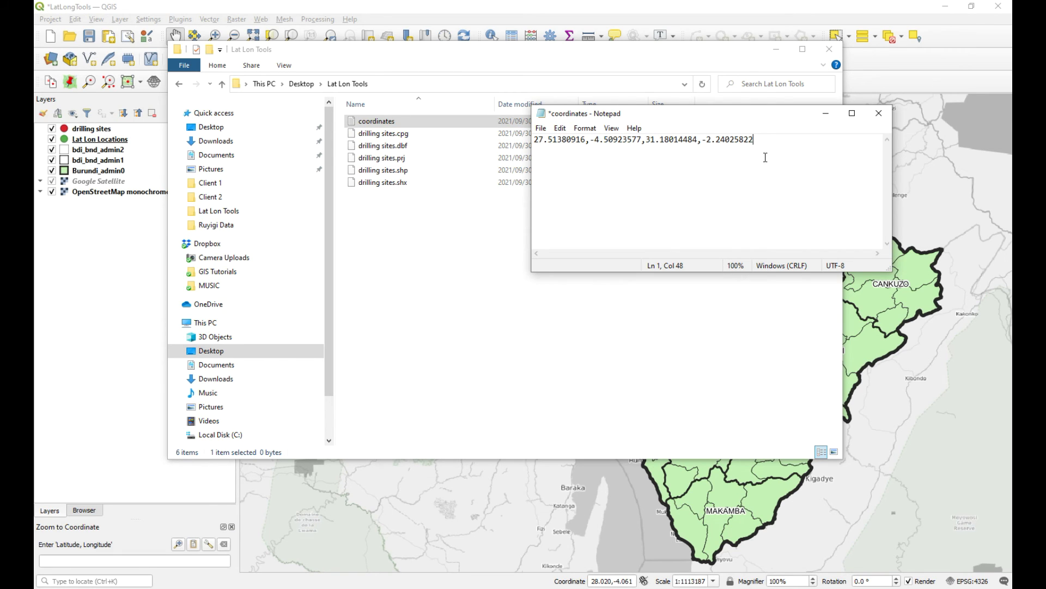
# Close the coordinates file in Notepad without saving and close the File Explorer window
pyautogui.click(879, 114)
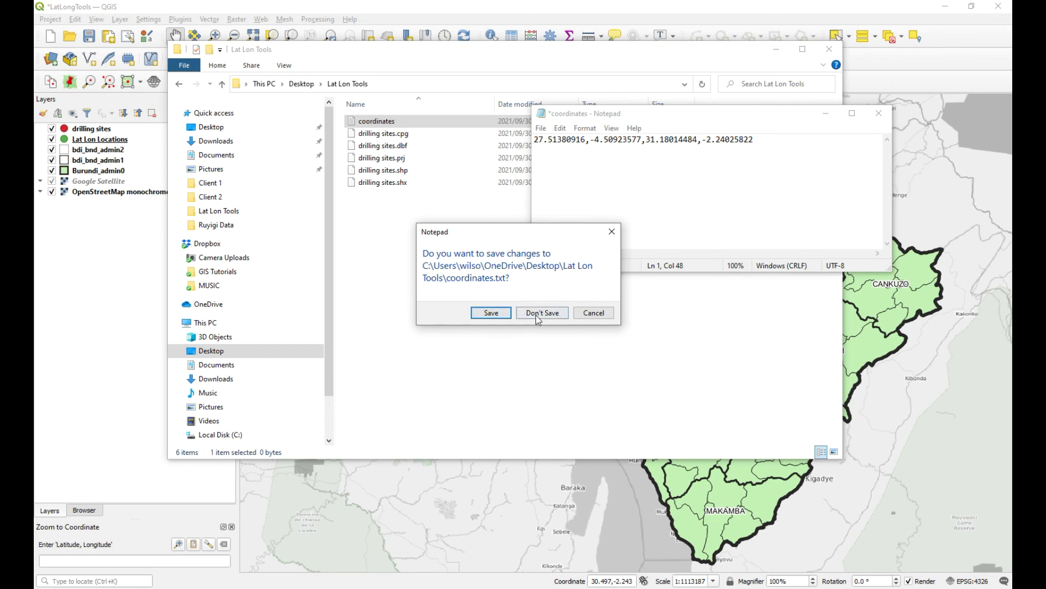
pyautogui.click(538, 316)
pyautogui.click(827, 50)
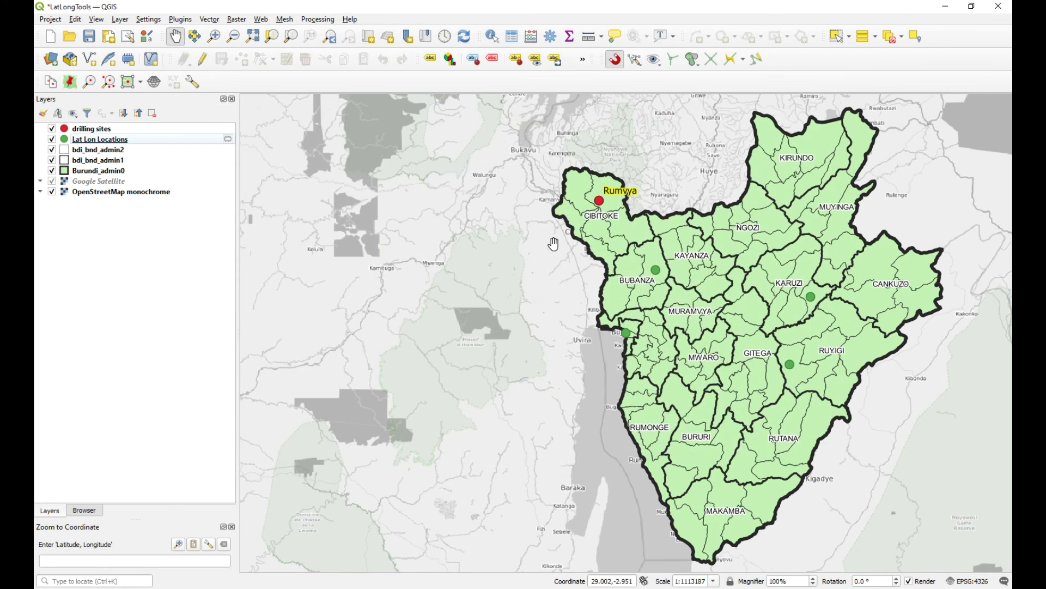
# Open the Coordinate Conversion dialog and place it clear of the Rumvya drilling site
pyautogui.click(155, 82)
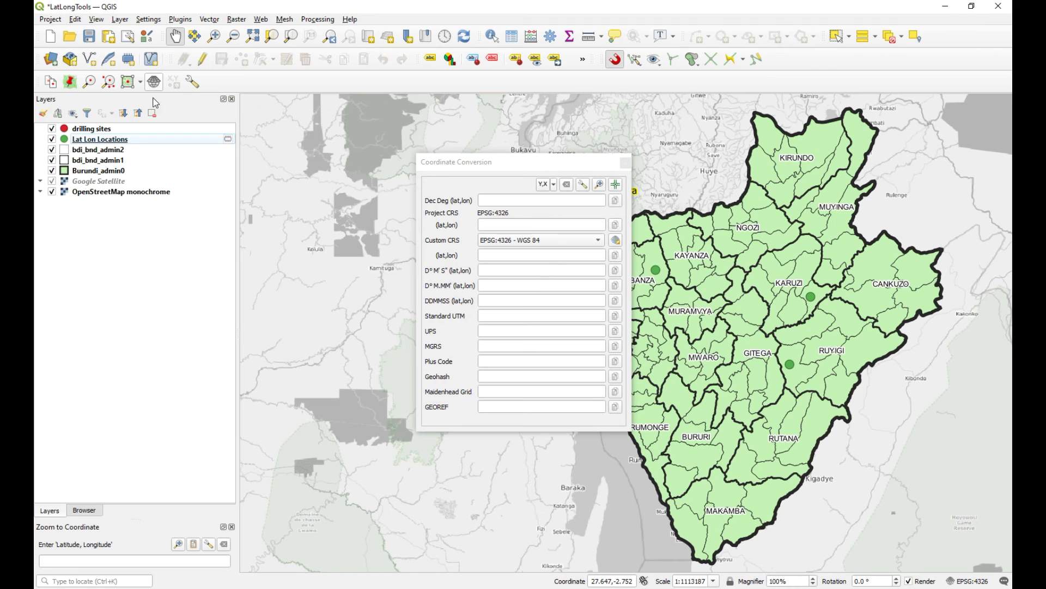
pyautogui.moveTo(517, 166); pyautogui.dragTo(448, 165)
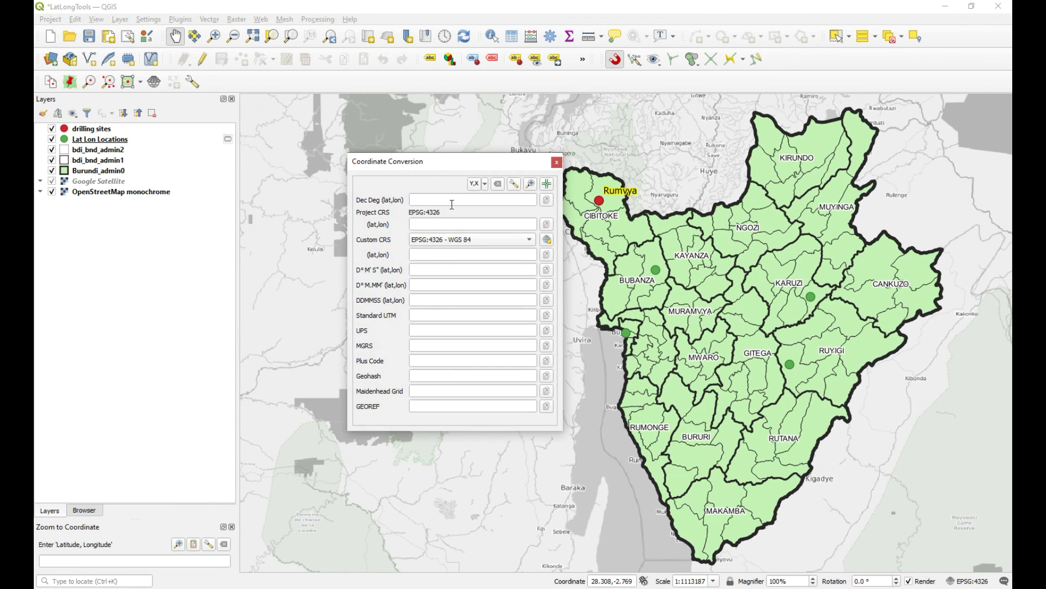
pyautogui.click(434, 199)
pyautogui.hotkey('ctrl', 'v')
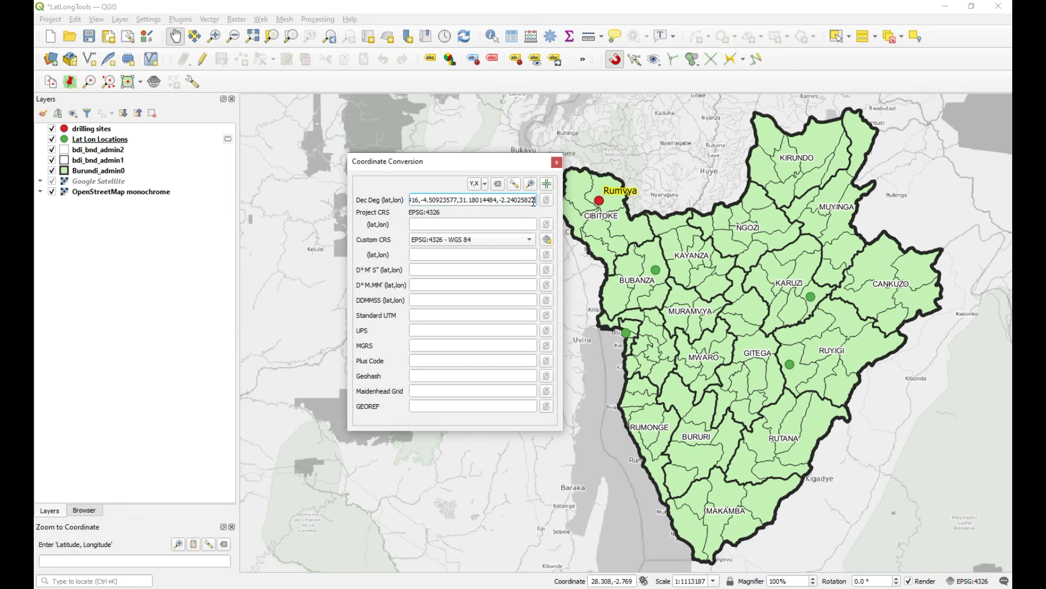
pyautogui.moveTo(537, 201); pyautogui.dragTo(369, 202)
pyautogui.press('BackSpace')
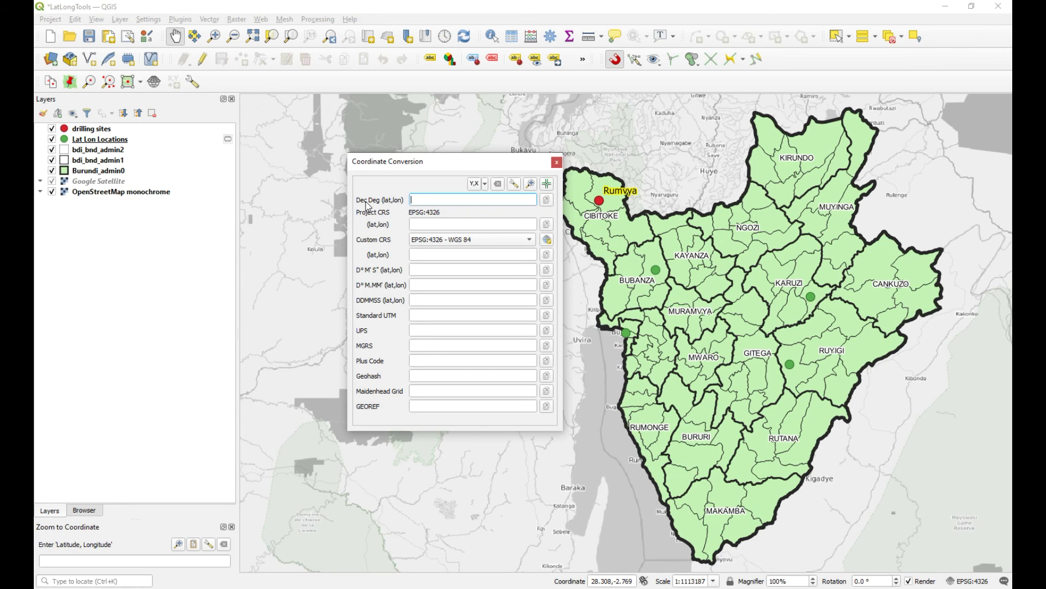
# Copy the Rumvya site's coordinate from the map and enter -2.74763700, 29.21770500 as the decimal degrees value for conversion
pyautogui.click(50, 83)
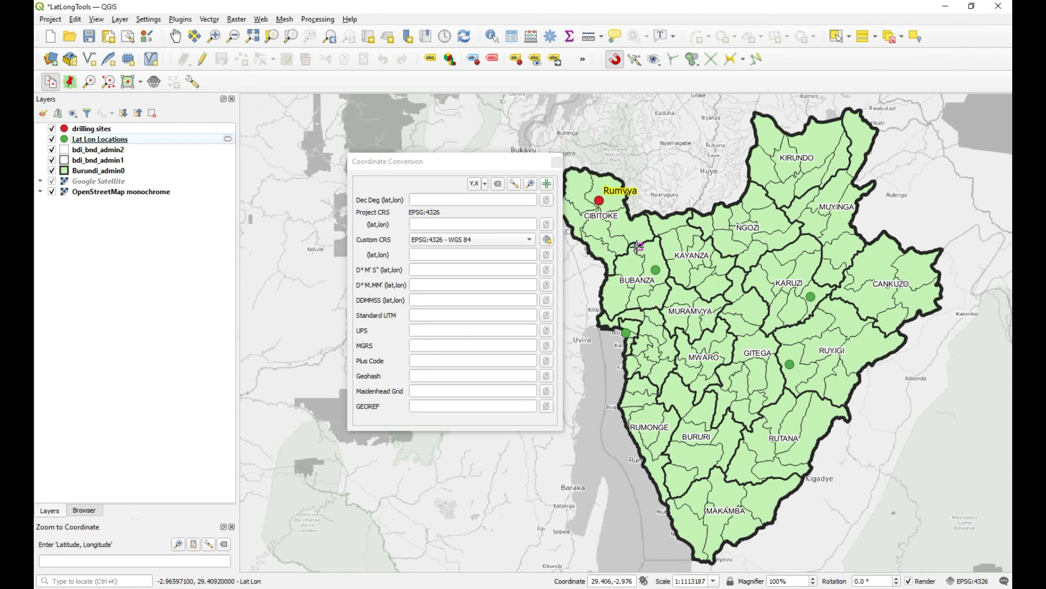
pyautogui.click(600, 201)
pyautogui.click(456, 200)
pyautogui.write('-2.74763700, 29.21770500')
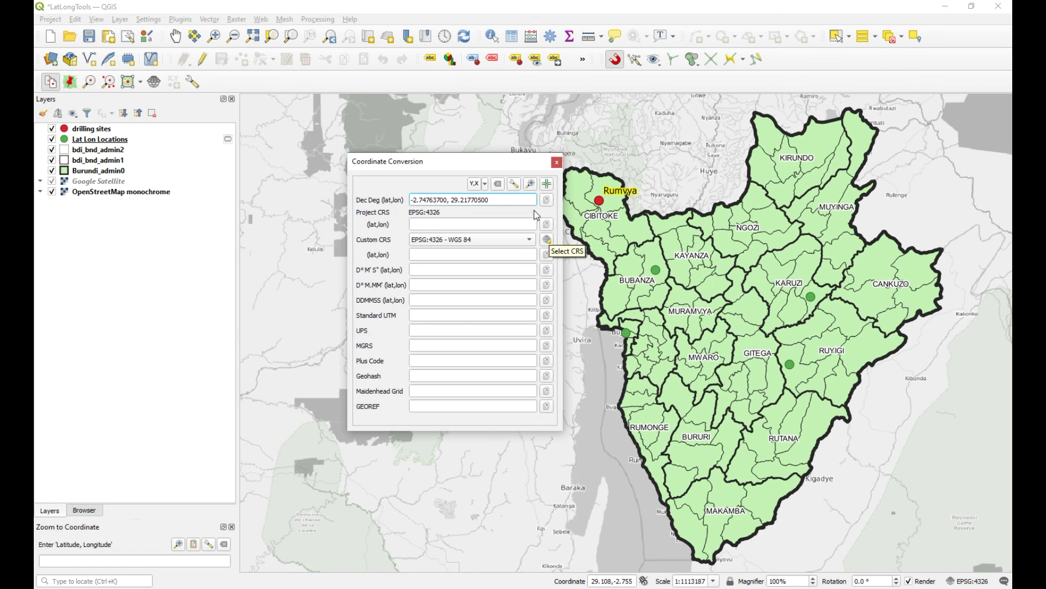
# Capture the Rumvya drilling site on the map to convert its coordinate into all the listed formats
pyautogui.click(547, 185)
pyautogui.moveTo(476, 159); pyautogui.dragTo(360, 106)
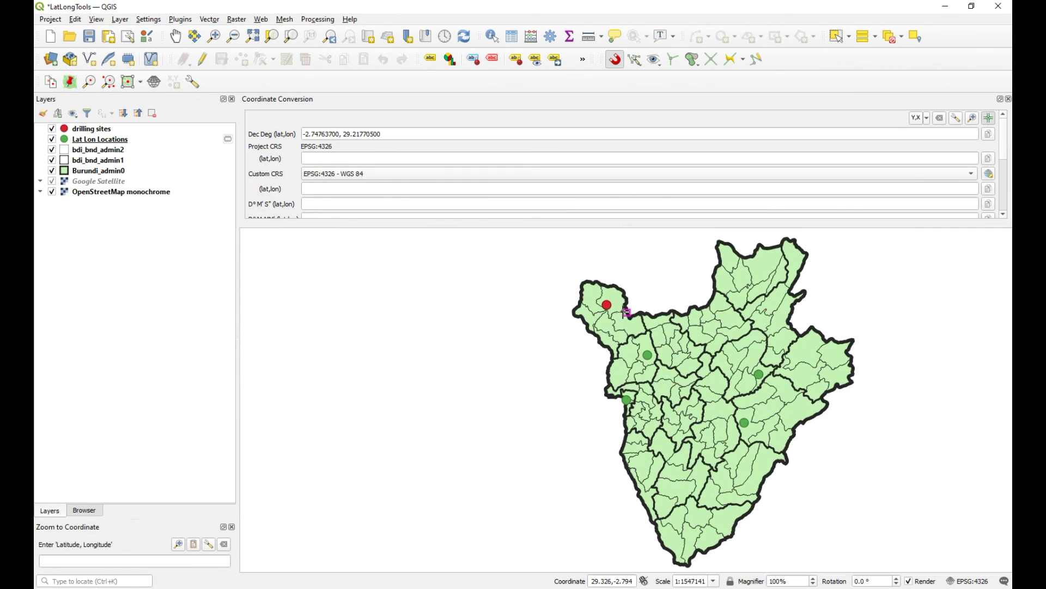
pyautogui.click(607, 304)
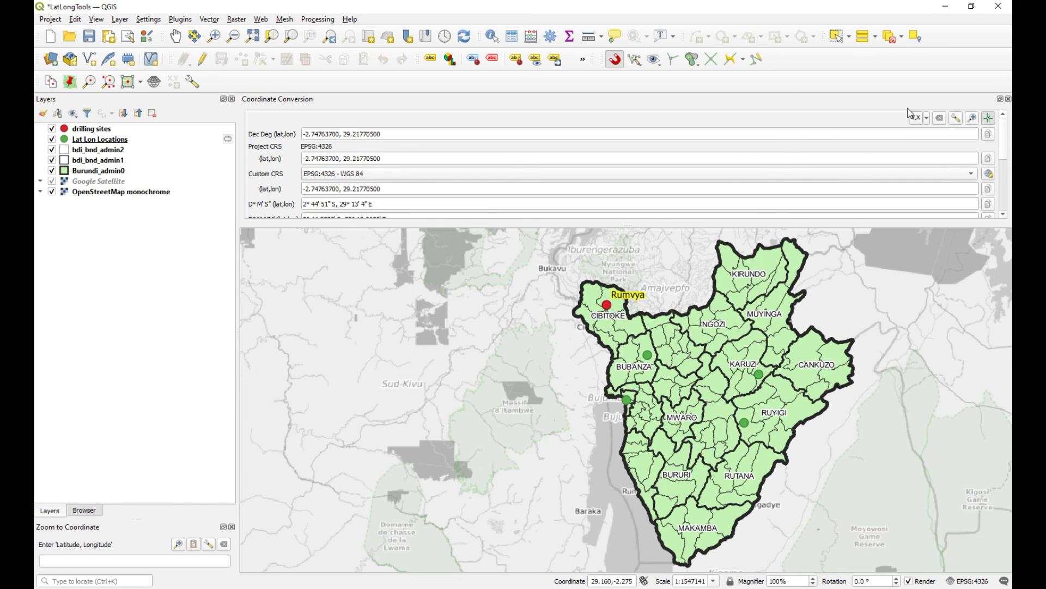
# Undock the Coordinate Conversion panel and resize it so that every format from Dec Deg to GEOREF is uncovered
pyautogui.moveTo(885, 104); pyautogui.dragTo(828, 276)
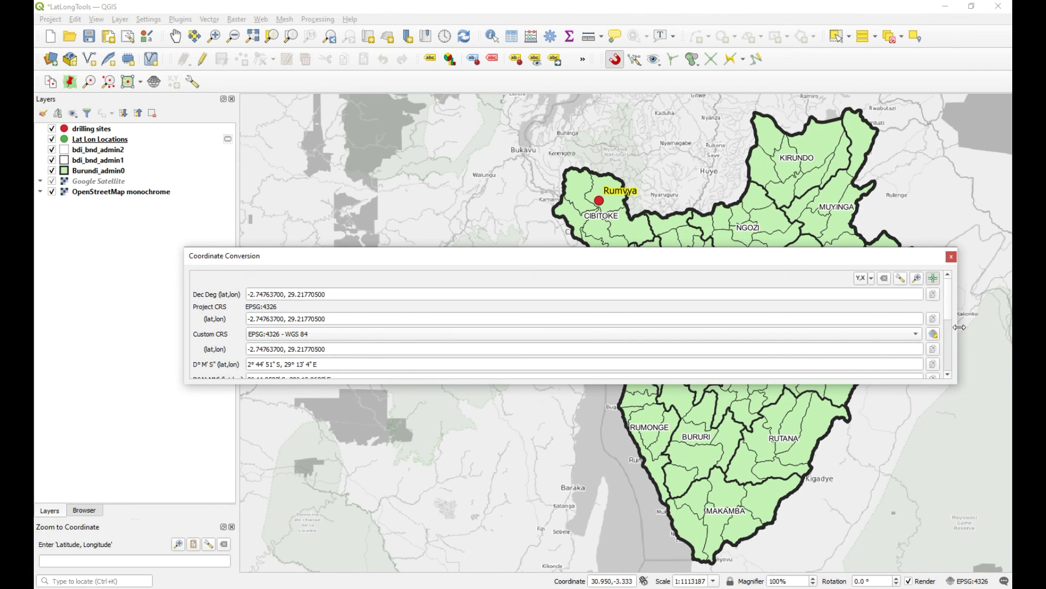
pyautogui.moveTo(959, 327); pyautogui.dragTo(480, 289)
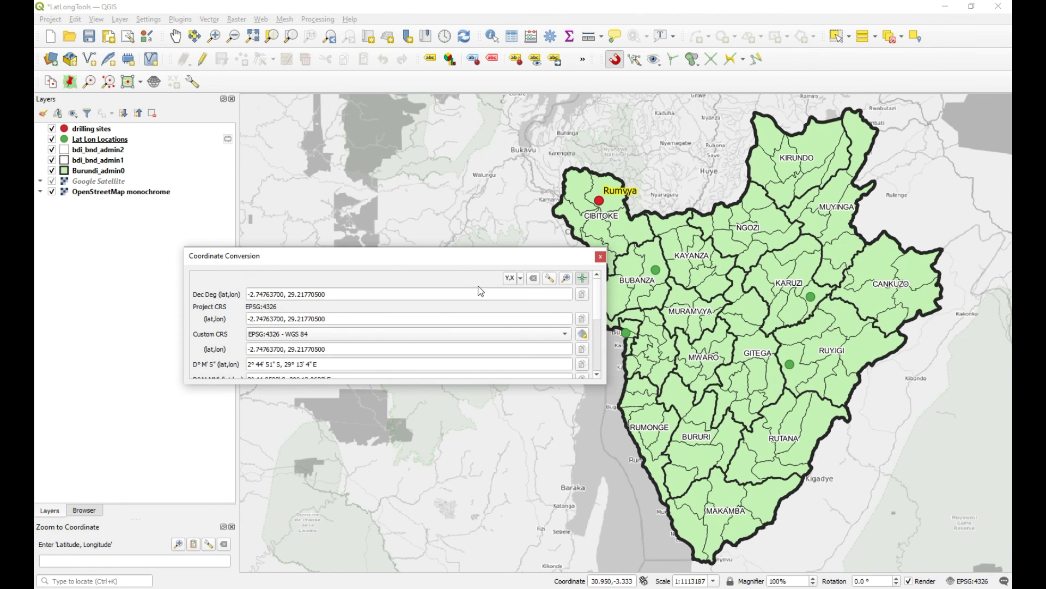
pyautogui.moveTo(417, 254); pyautogui.dragTo(518, 188)
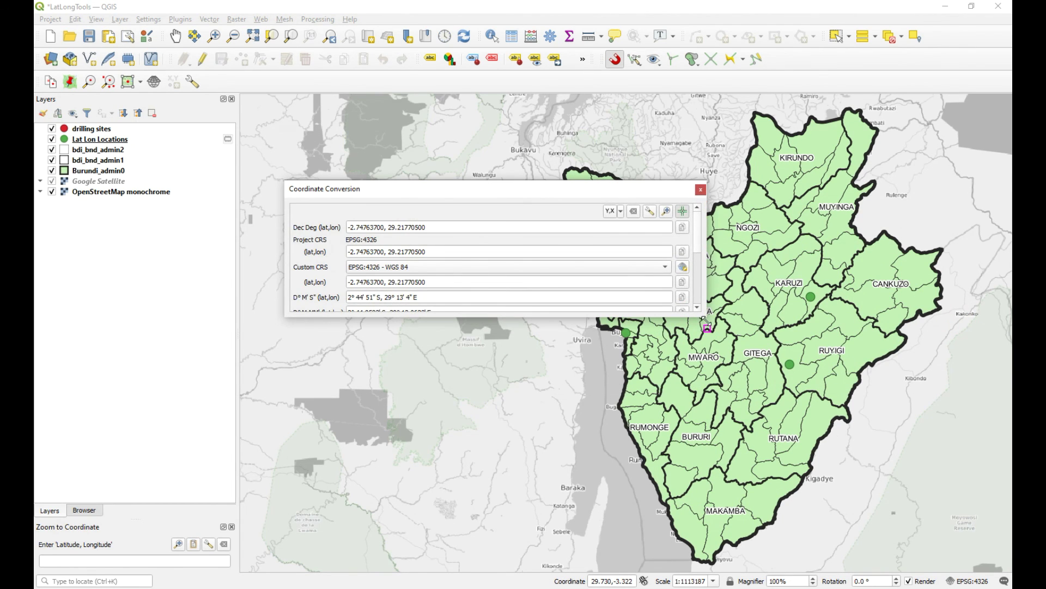
pyautogui.moveTo(706, 318); pyautogui.dragTo(735, 527)
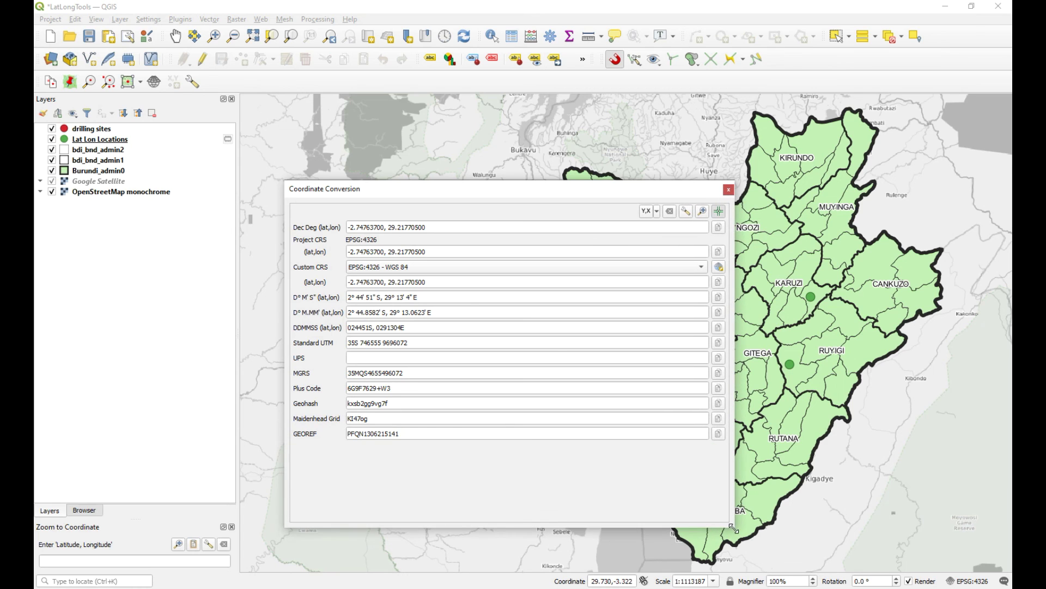
pyautogui.moveTo(472, 192); pyautogui.dragTo(502, 163)
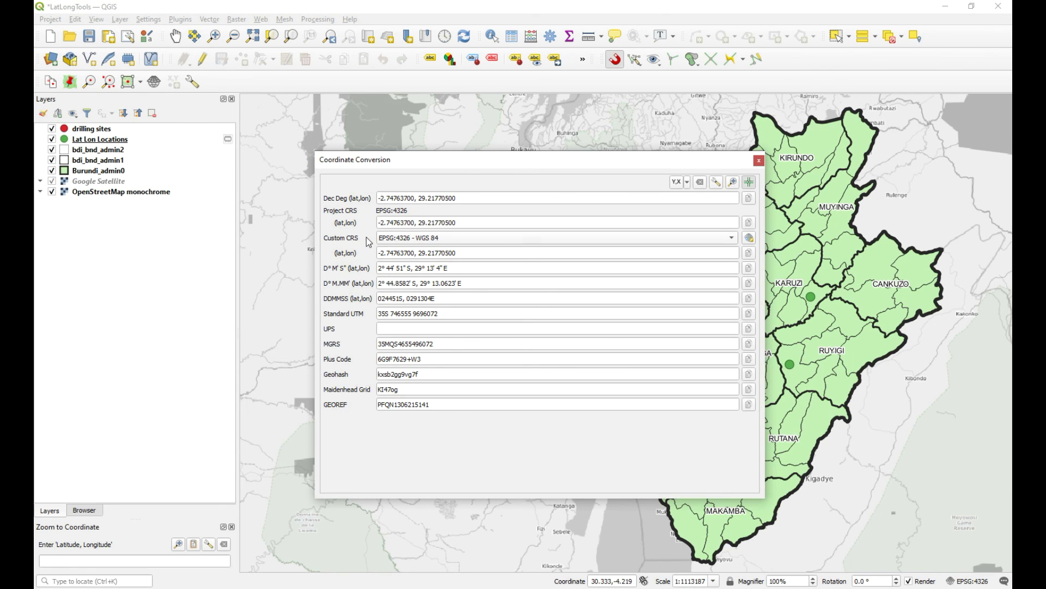
# Set the custom CRS of the conversion to EPSG:32735 - WGS 84 / UTM zone 35S and close the dialog
pyautogui.click(502, 242)
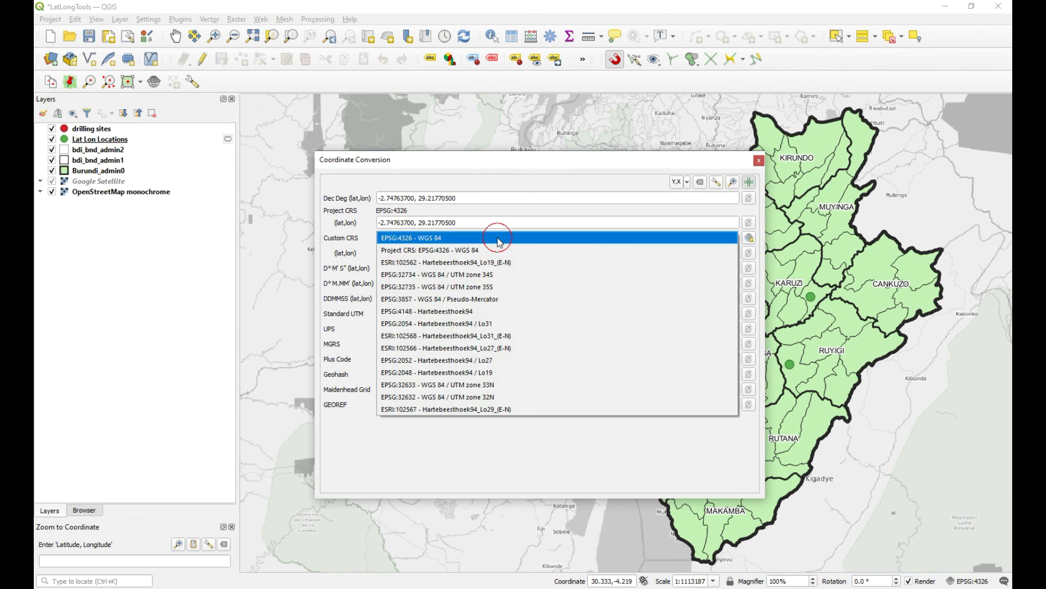
pyautogui.click(502, 286)
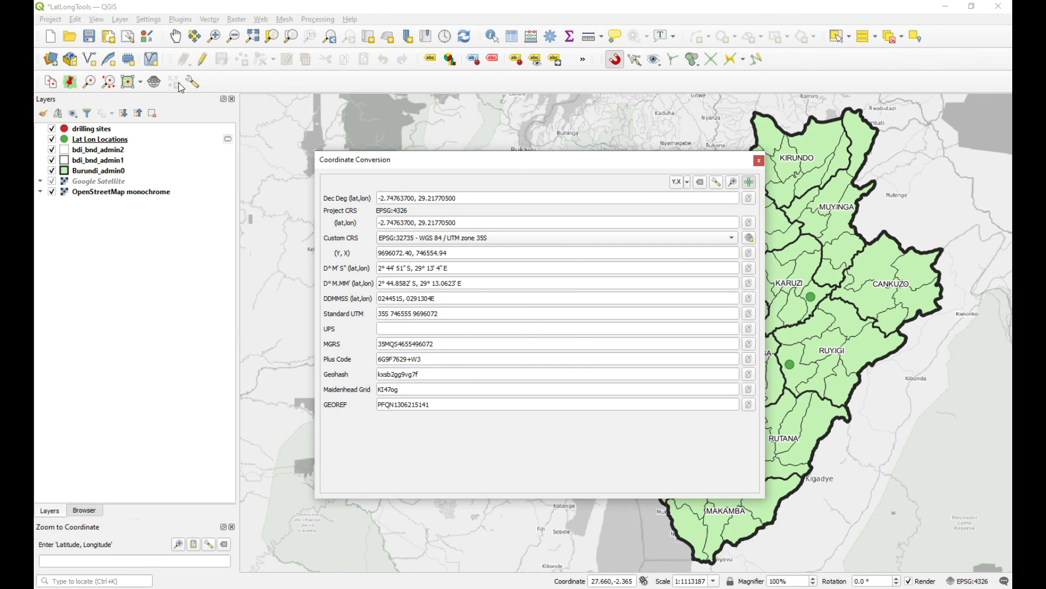
pyautogui.click(758, 161)
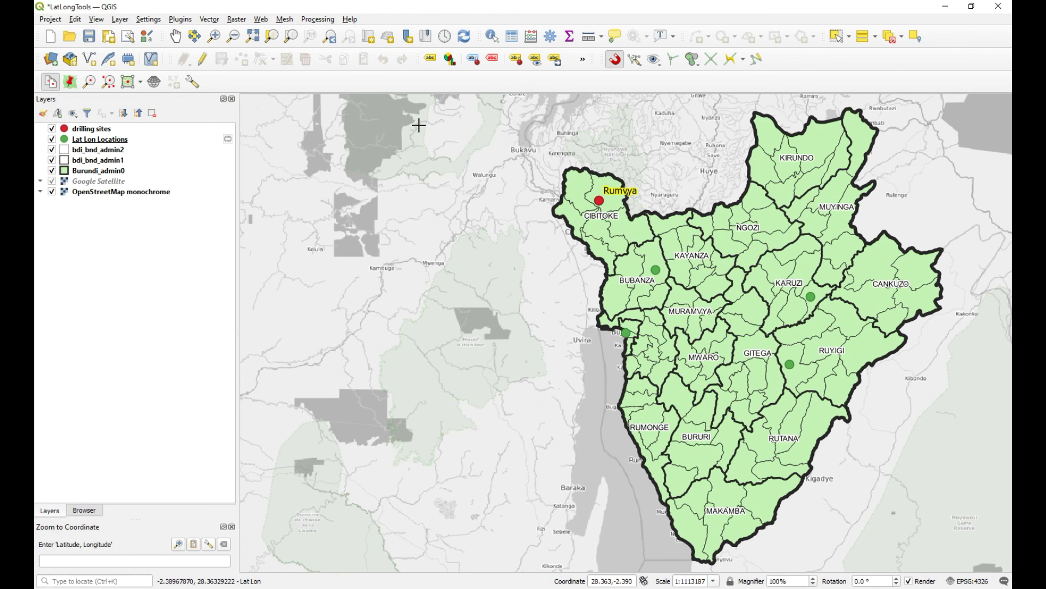